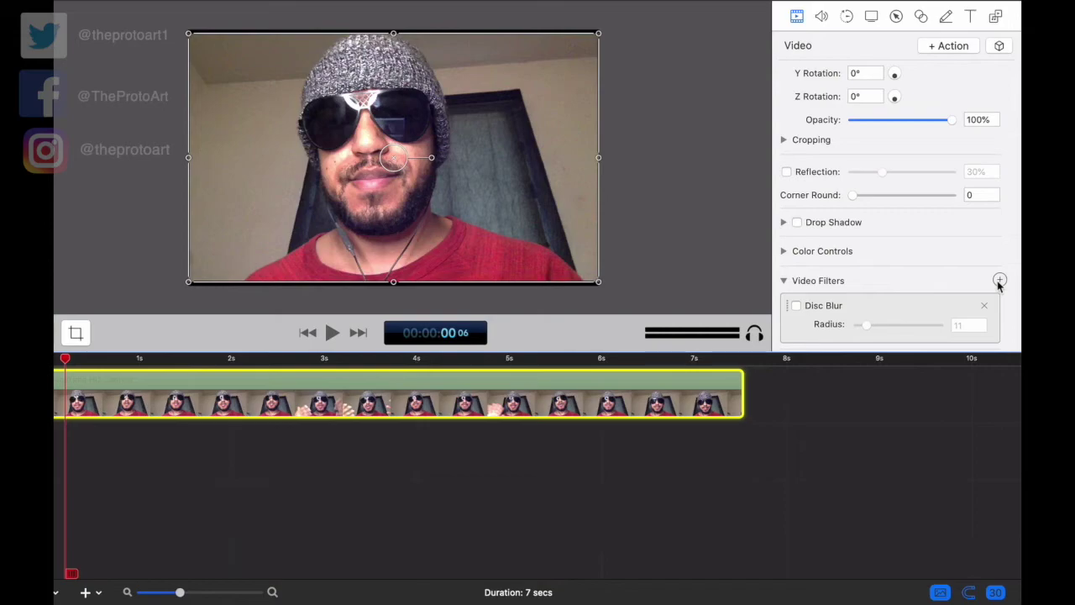
Try the Disc Blur filter on the webcam clip at 4 s, then delete it
left_click(999, 279)
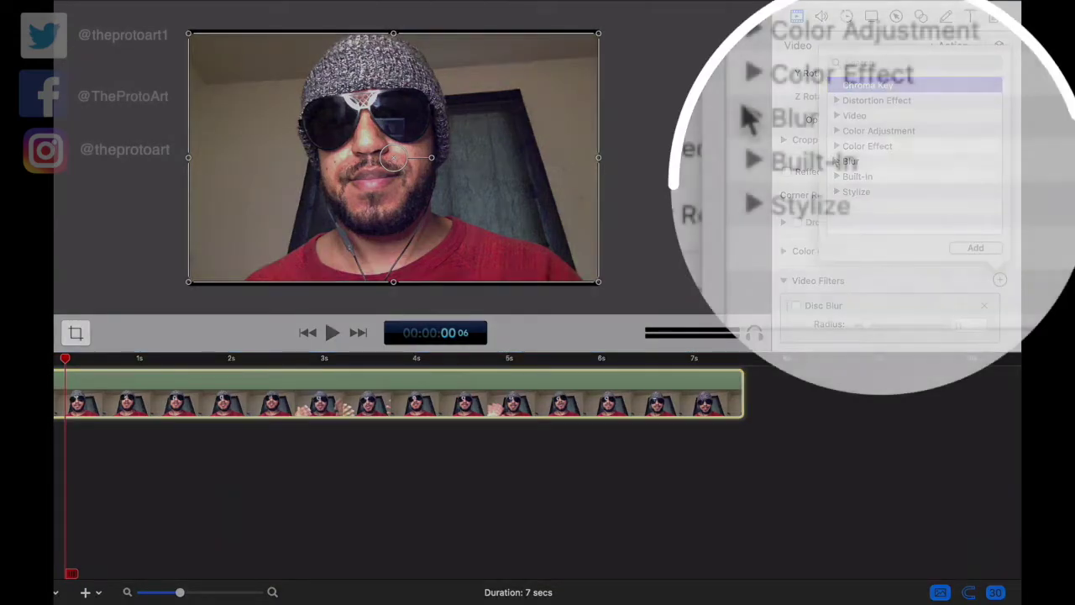
left_click(836, 160)
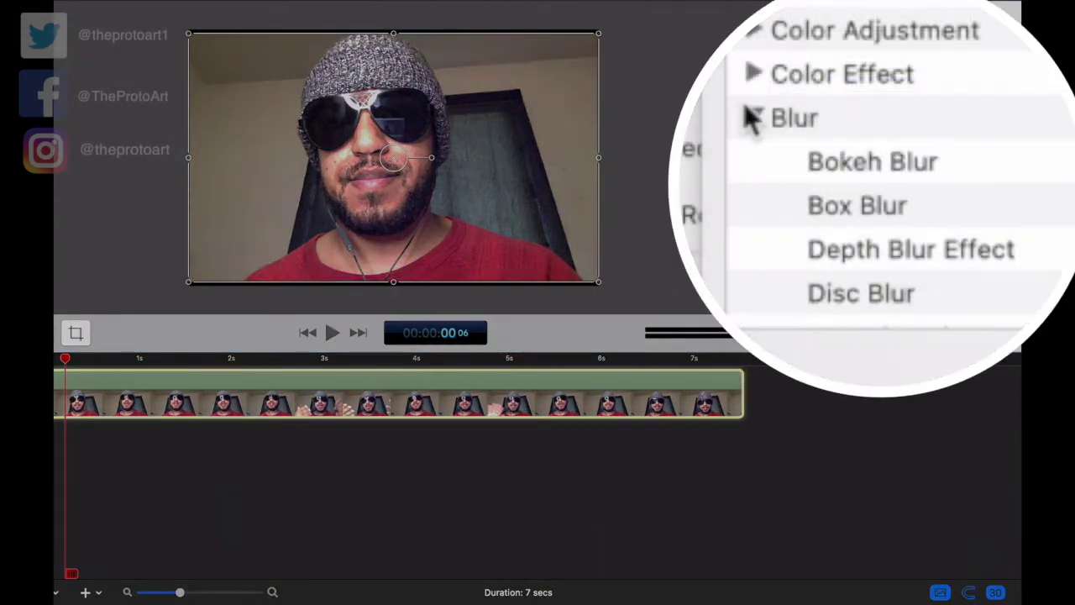
left_click(836, 160)
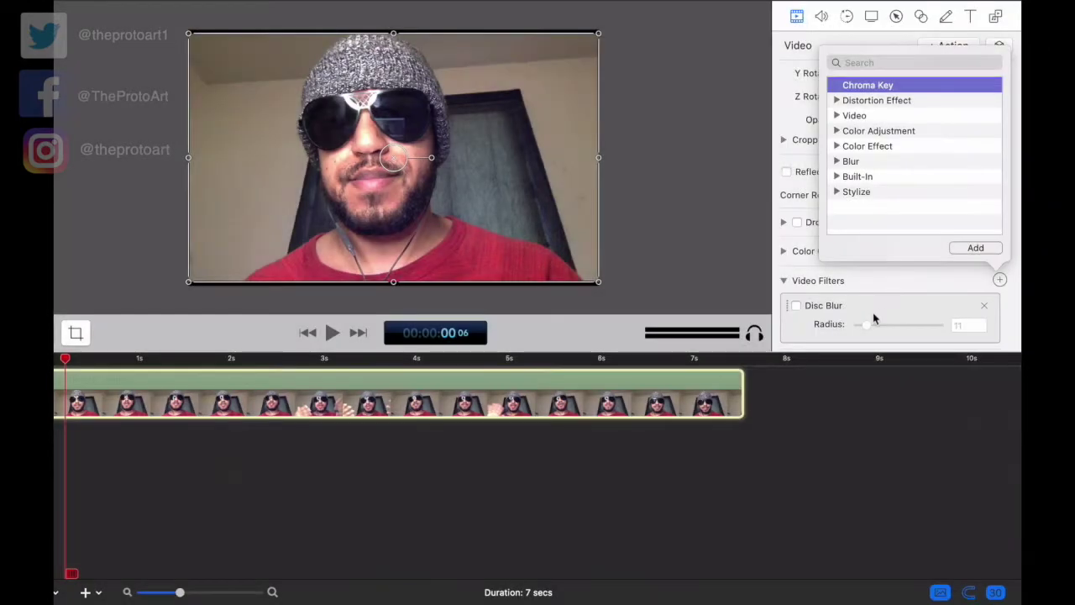
left_click(796, 305)
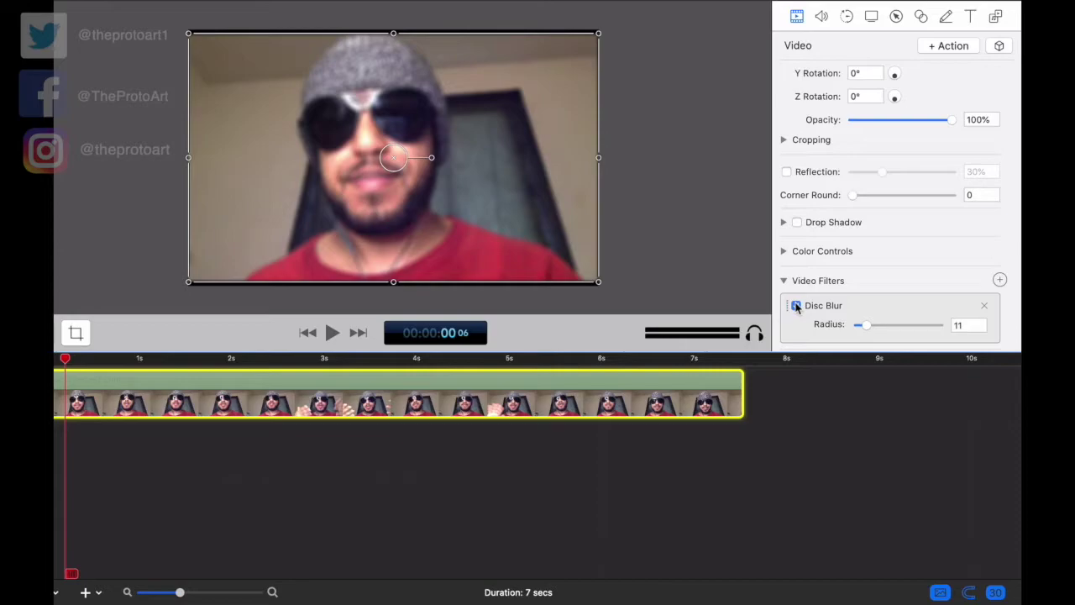
left_click(419, 359)
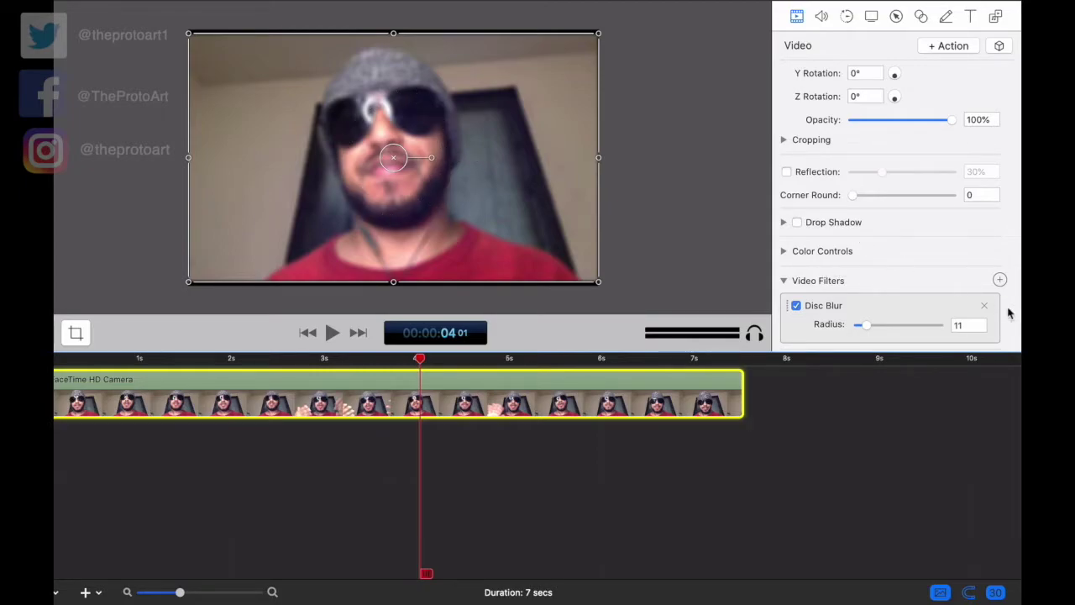
left_click(986, 306)
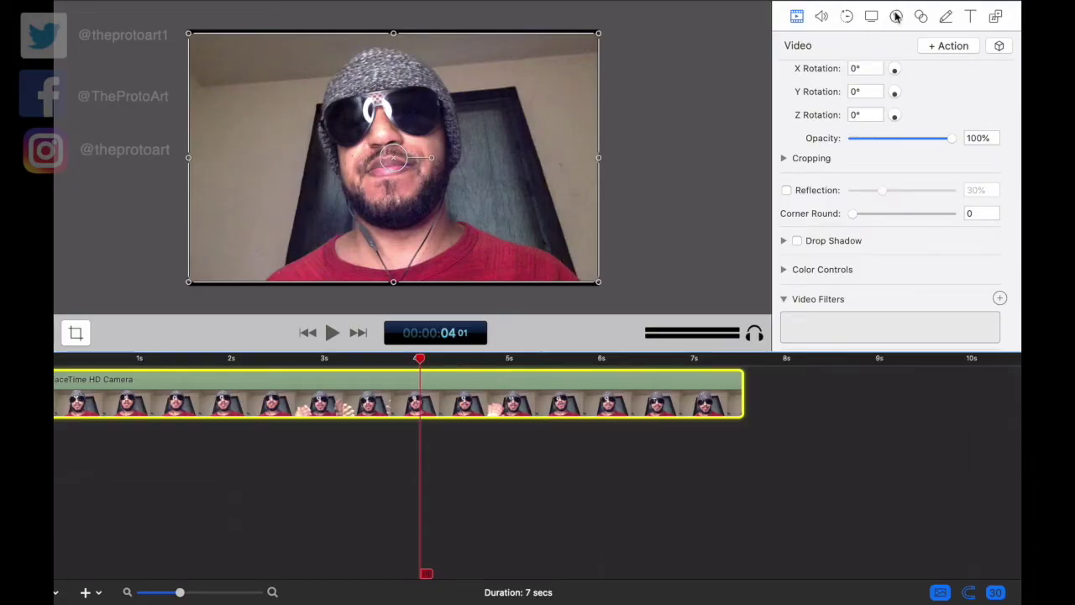
Add a Freehand callout action at the 4-second playhead from the Callout inspector
left_click(896, 17)
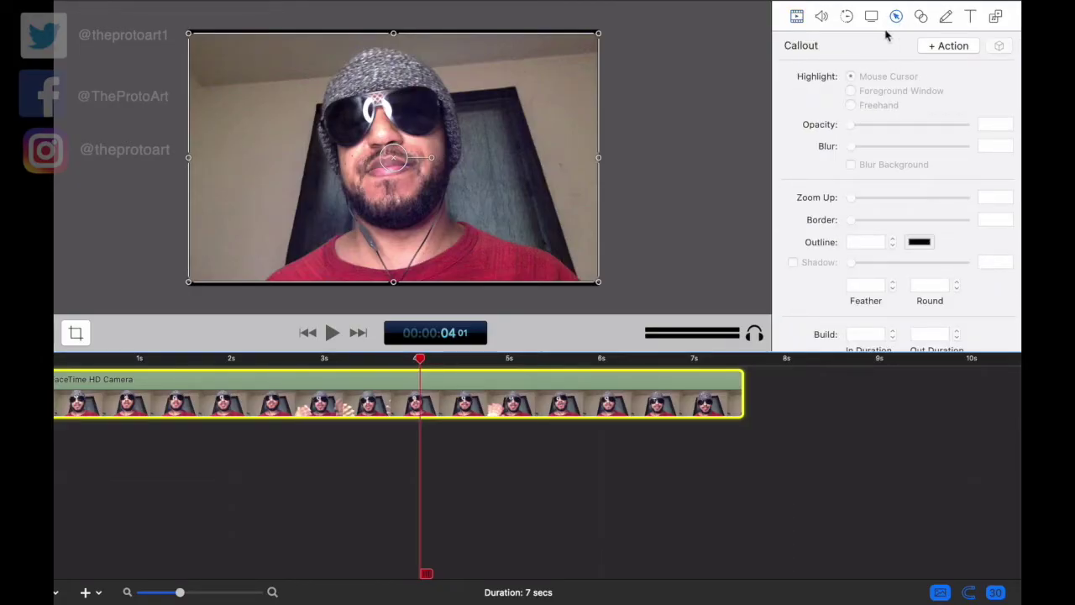
left_click(942, 45)
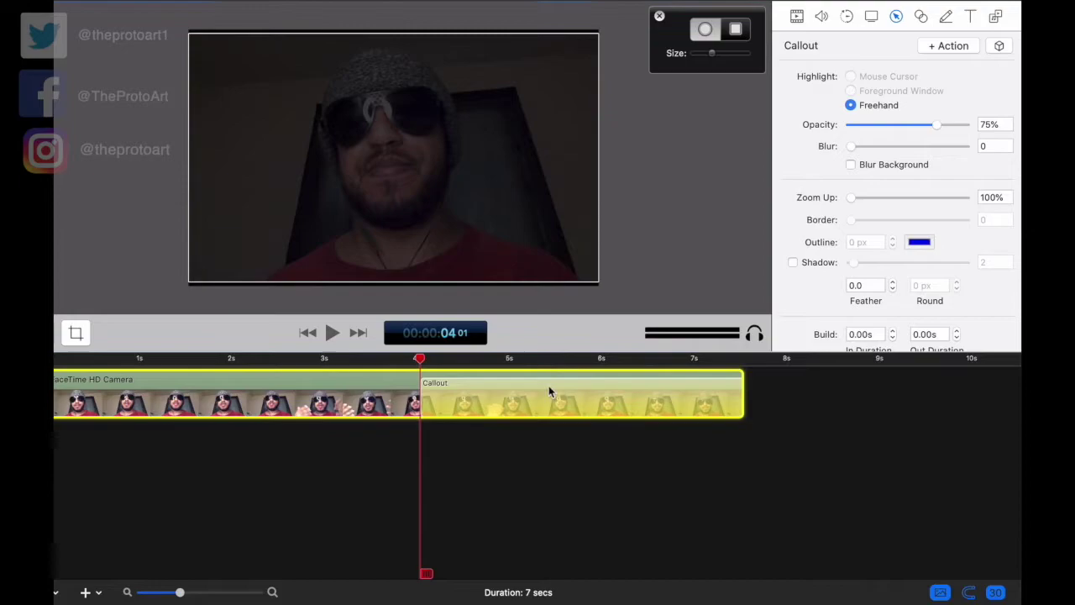
Move and resize the callout bar to span the whole webcam clip, then rewind to 0
left_click_drag(549, 391, 254, 396)
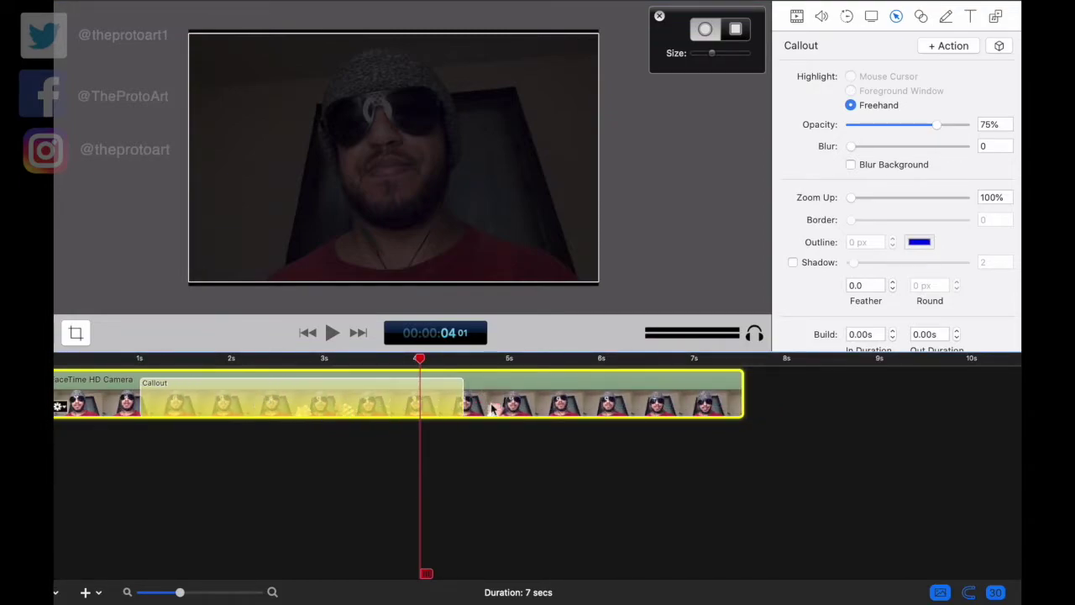
left_click_drag(461, 387, 612, 384)
left_click_drag(378, 389, 542, 387)
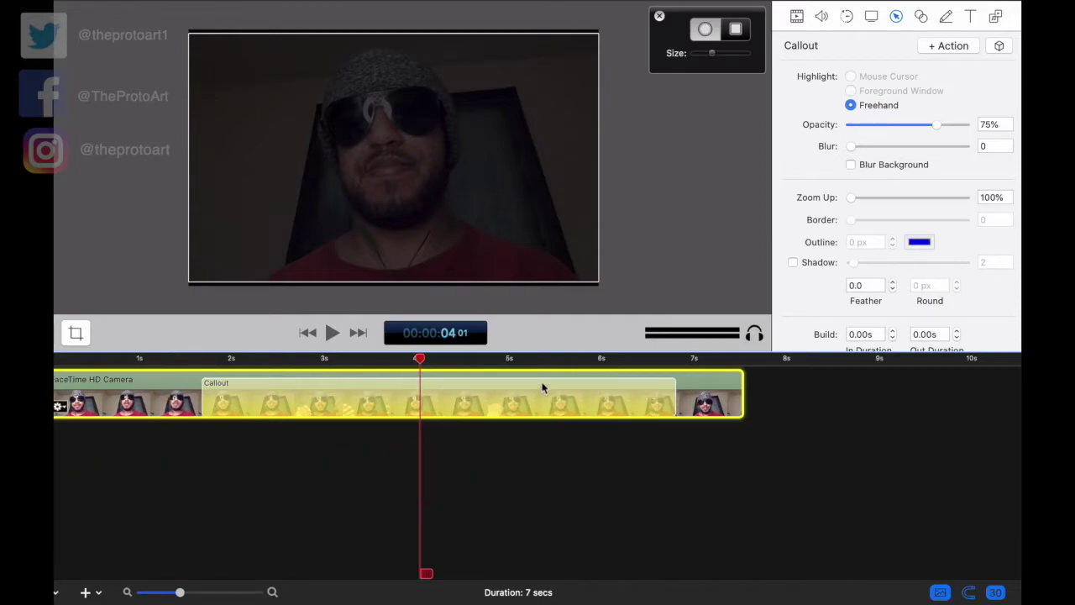
left_click_drag(675, 392, 372, 391)
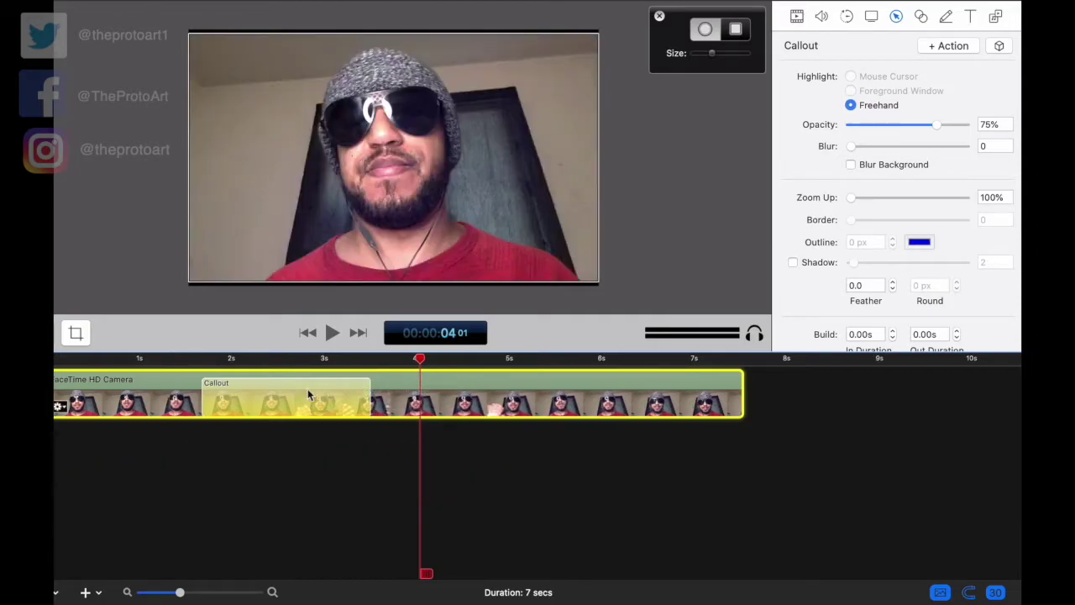
left_click_drag(308, 391, 390, 382)
left_click_drag(327, 358, 54, 395)
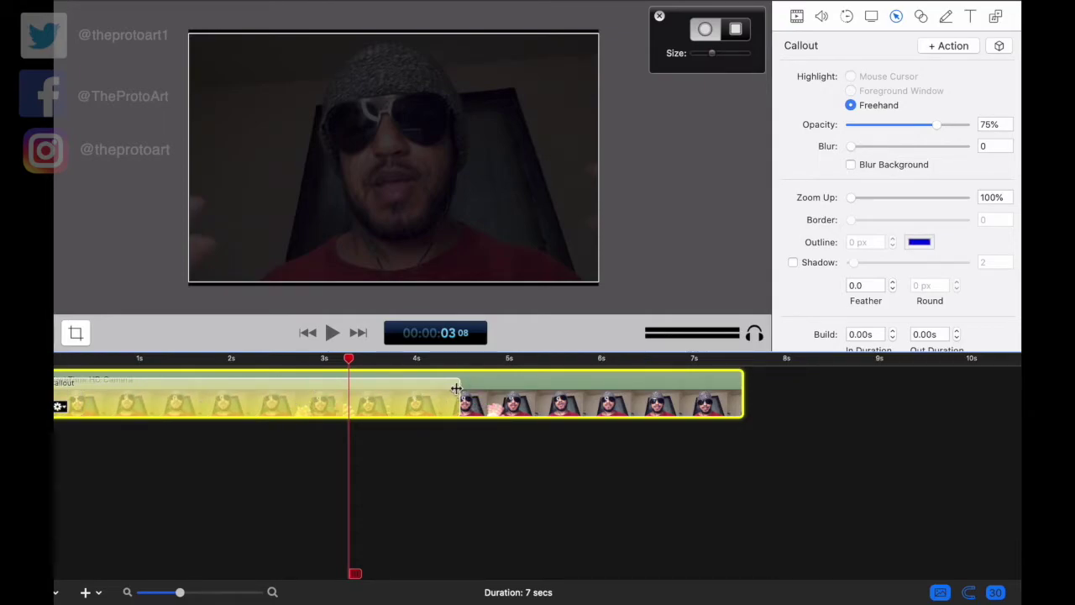
left_click_drag(456, 388, 763, 380)
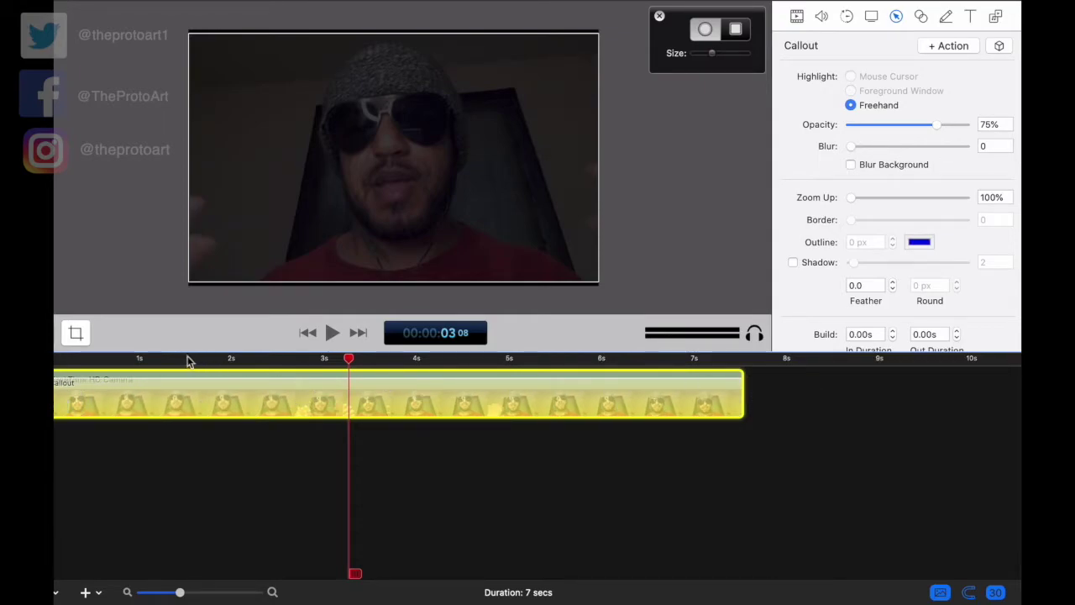
left_click_drag(189, 361, 55, 367)
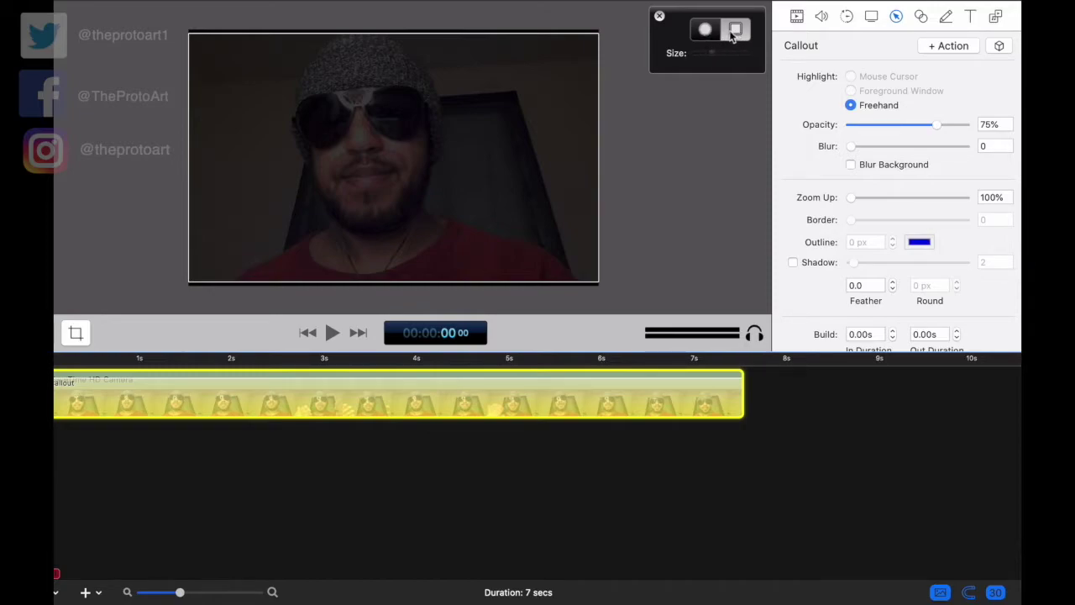
Draw a square highlight over the face and test Blur (20, then 4.7) and Zoom Up
left_click(731, 31)
mouse_move(267, 38)
left_mouse_down()
mouse_move(454, 194)
mouse_move(472, 256)
left_mouse_up()
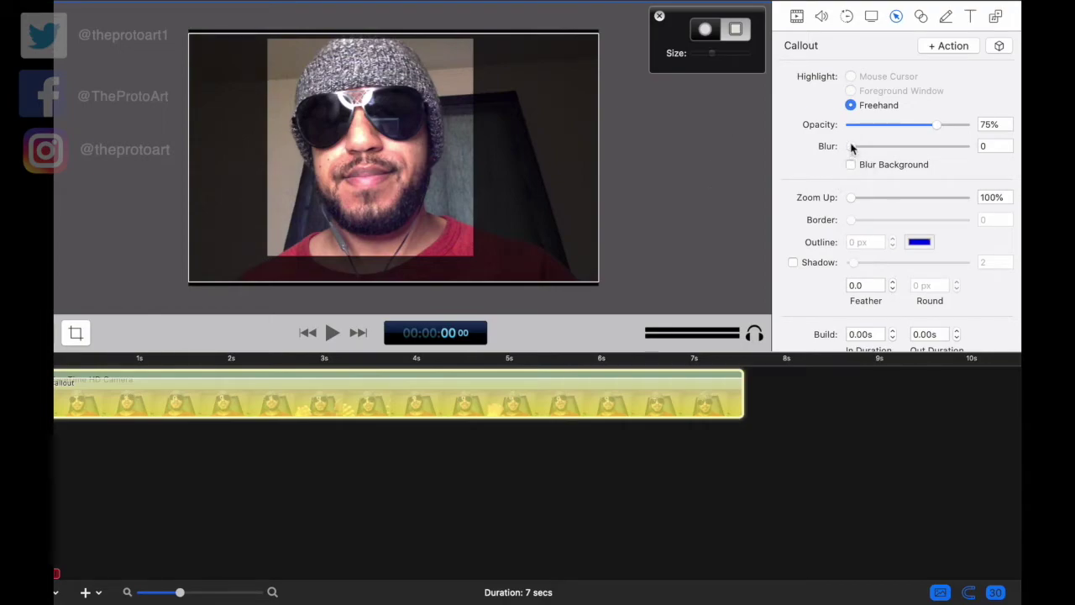
left_click_drag(850, 147, 796, 145)
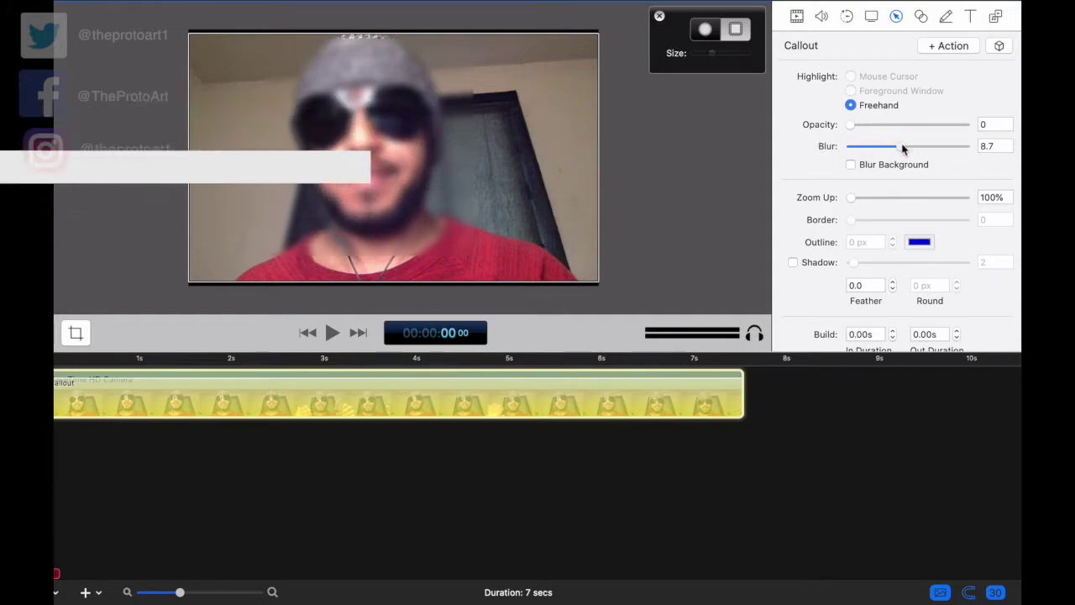
left_click_drag(902, 149, 983, 157)
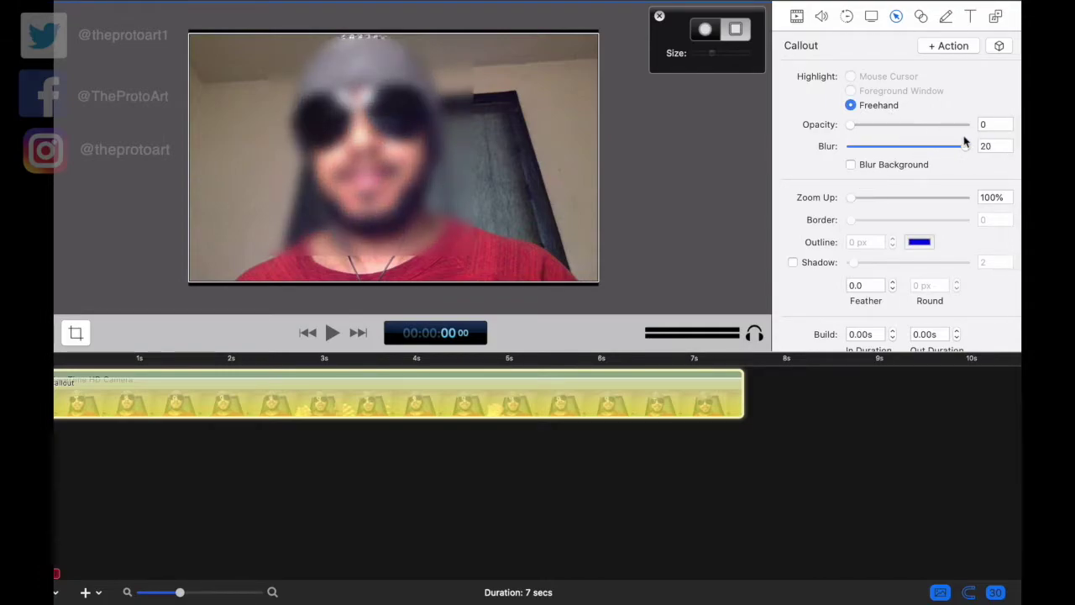
left_click_drag(964, 145, 877, 146)
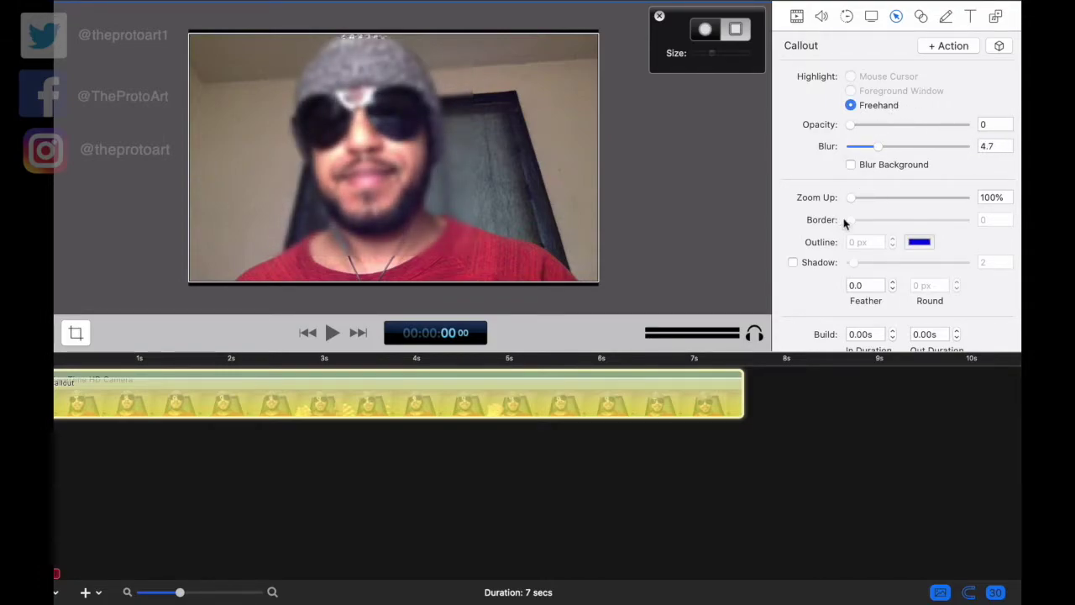
left_click_drag(853, 200, 799, 221)
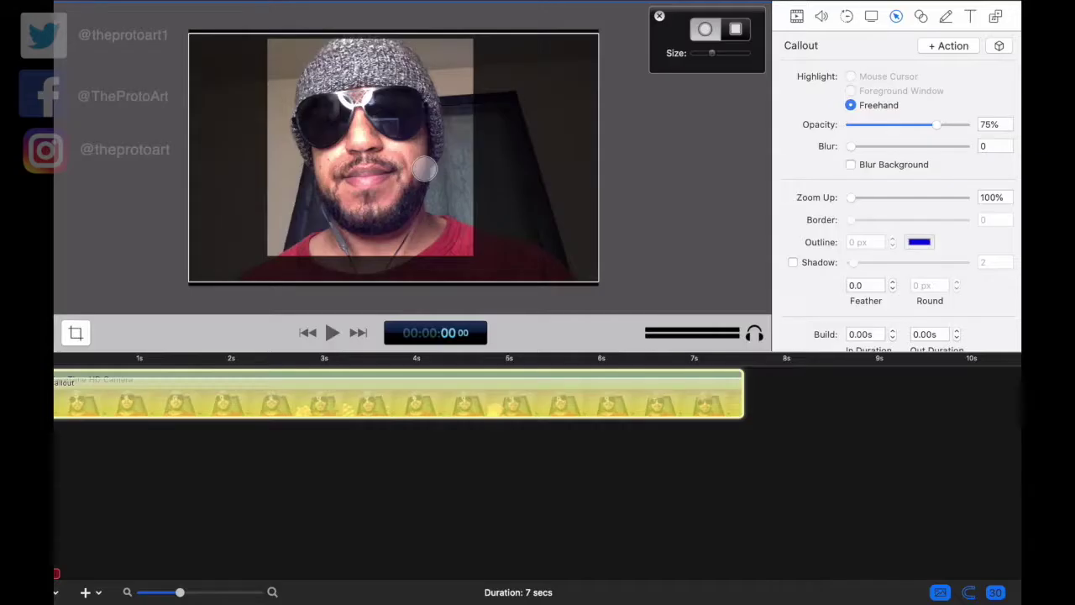
Paint a smaller round-brush highlight over the face and hat, with Blur 20 and Opacity 0
left_click_drag(710, 52, 744, 52)
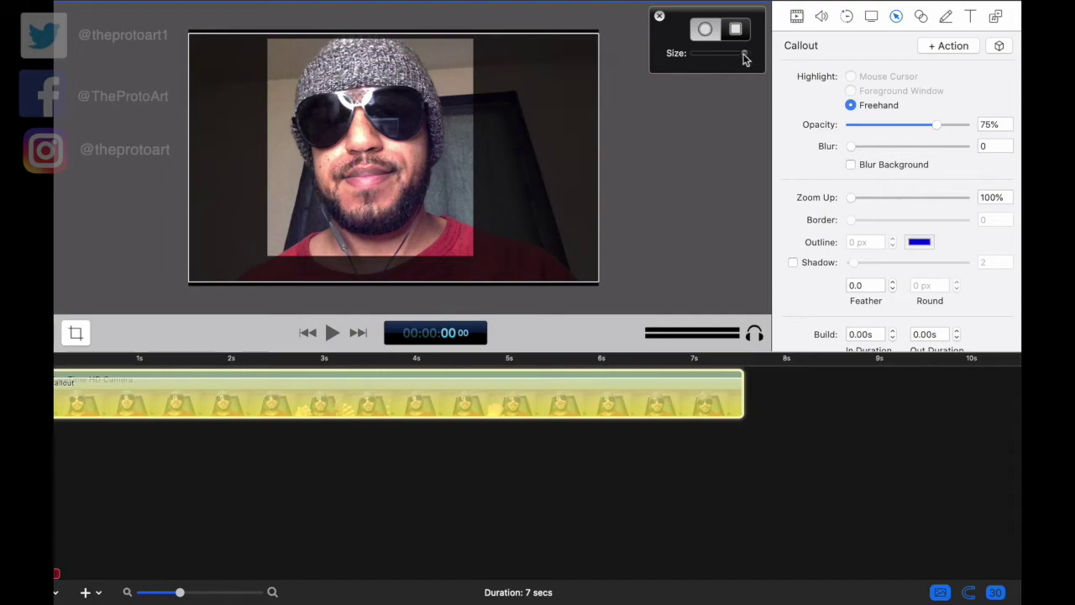
left_click_drag(744, 54, 710, 53)
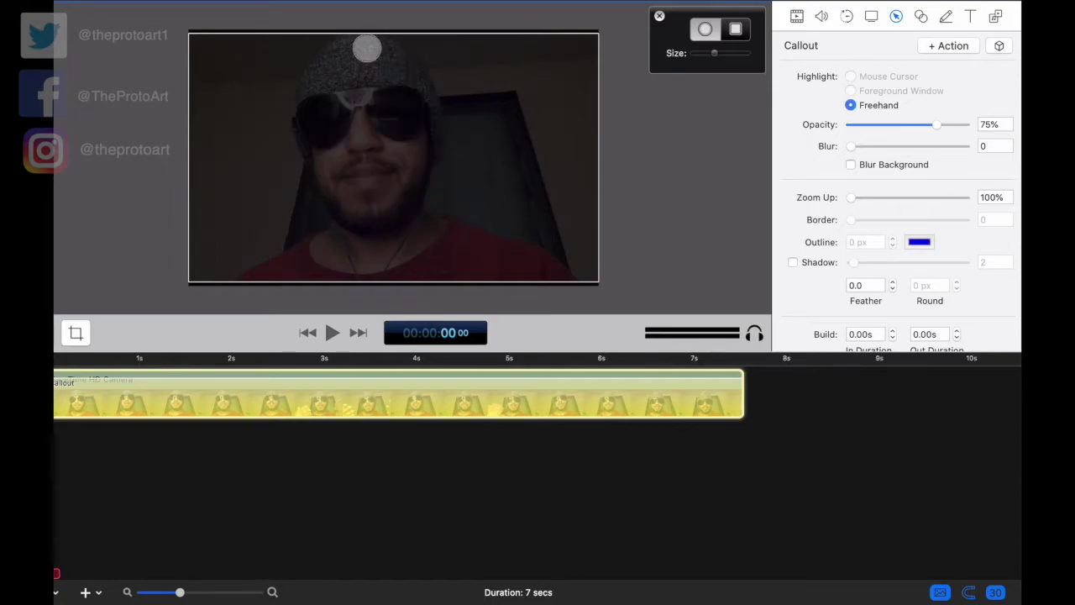
mouse_move(365, 48)
left_mouse_down()
mouse_move(310, 85)
mouse_move(308, 126)
mouse_move(331, 141)
mouse_move(364, 91)
mouse_move(328, 99)
mouse_move(354, 144)
mouse_move(356, 101)
mouse_move(338, 117)
mouse_move(373, 78)
left_mouse_up()
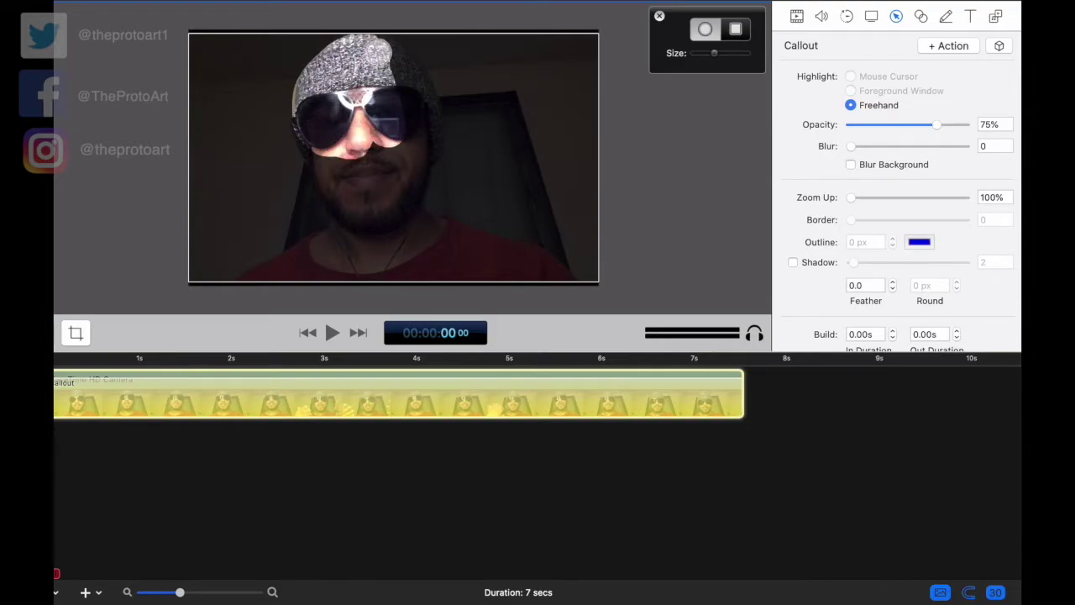
mouse_move(377, 52)
left_mouse_down()
mouse_move(412, 105)
mouse_move(401, 114)
mouse_move(405, 63)
mouse_move(426, 129)
mouse_move(315, 142)
mouse_move(420, 142)
mouse_move(310, 156)
mouse_move(301, 124)
mouse_move(365, 118)
left_mouse_up()
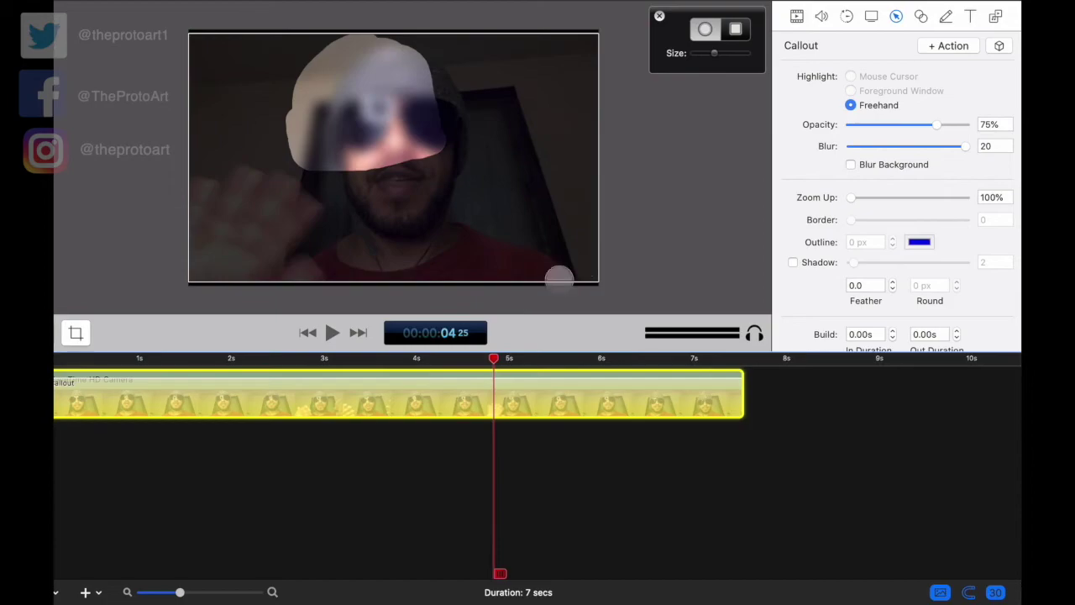
left_click_drag(938, 126, 764, 151)
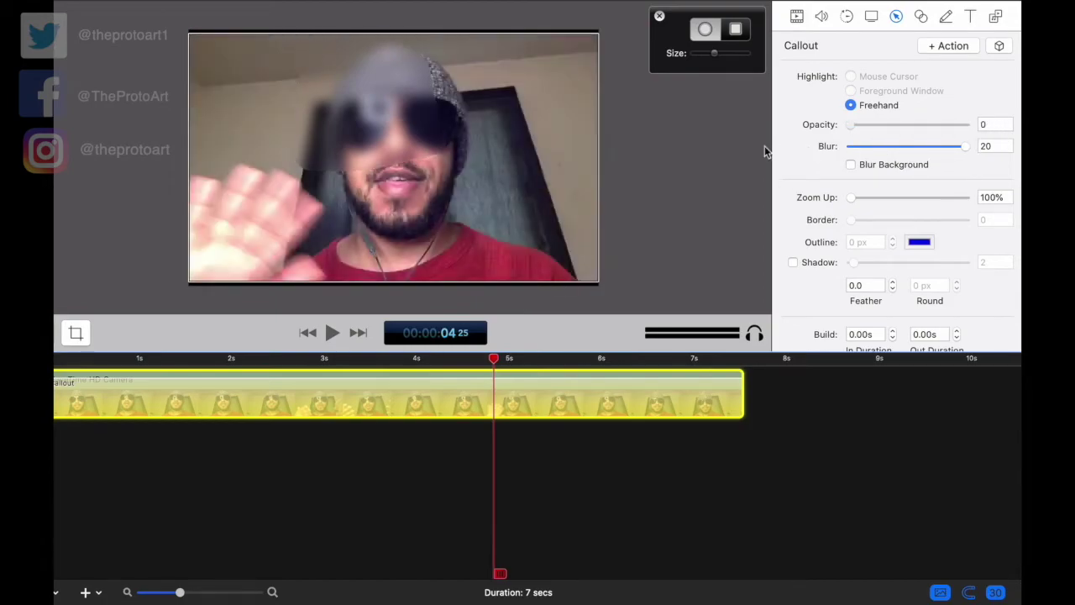
left_click_drag(494, 358, 537, 358)
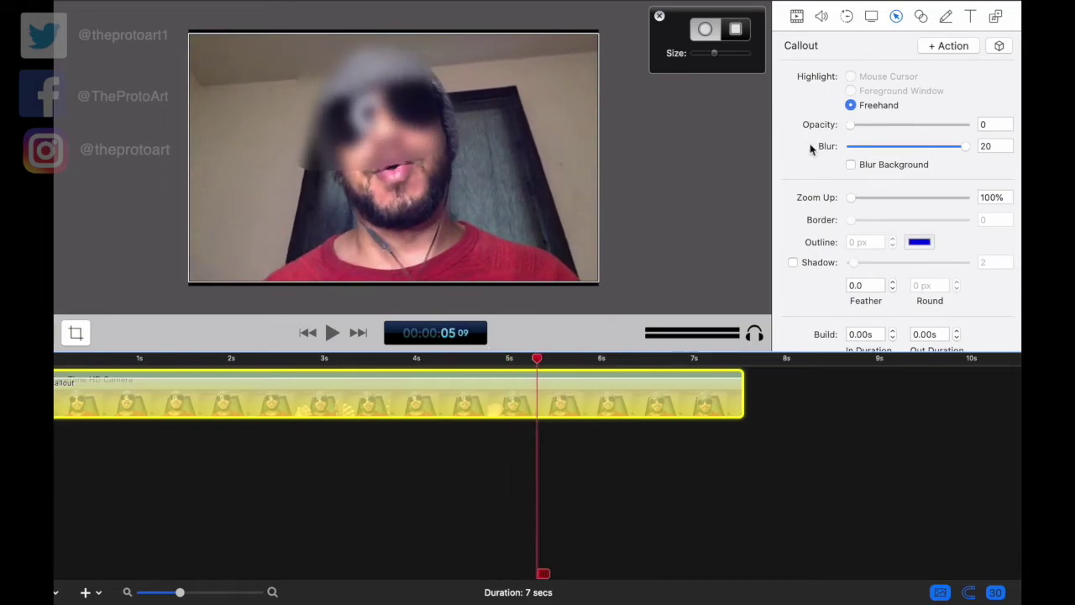
Glance at Style Presets, preview the blurred face, then switch over to Final Cut Pro
scroll(810, 148, "down", 2)
left_click(998, 46)
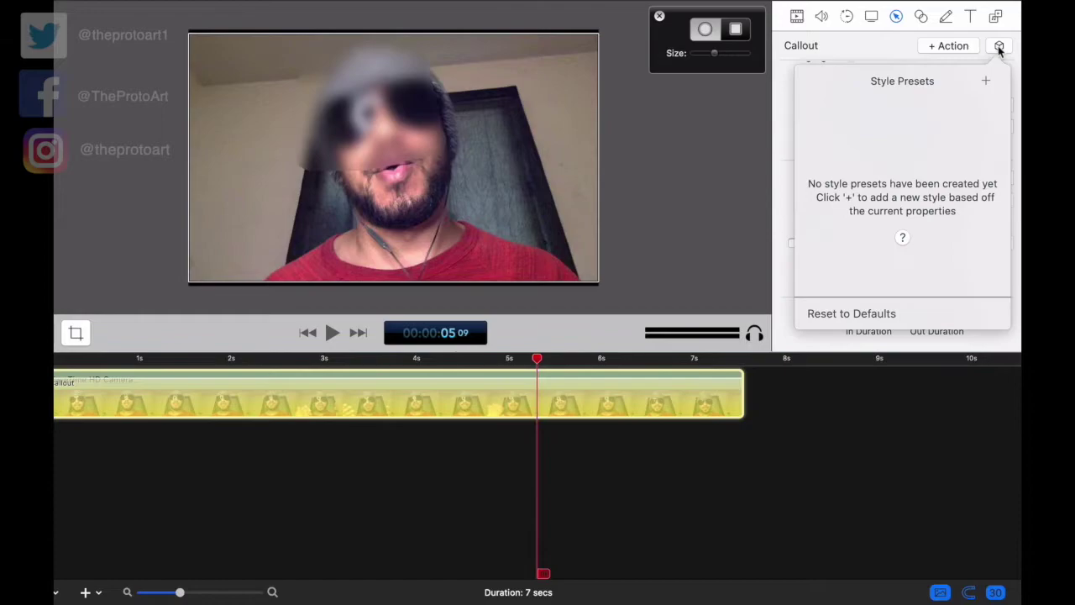
left_click(521, 317)
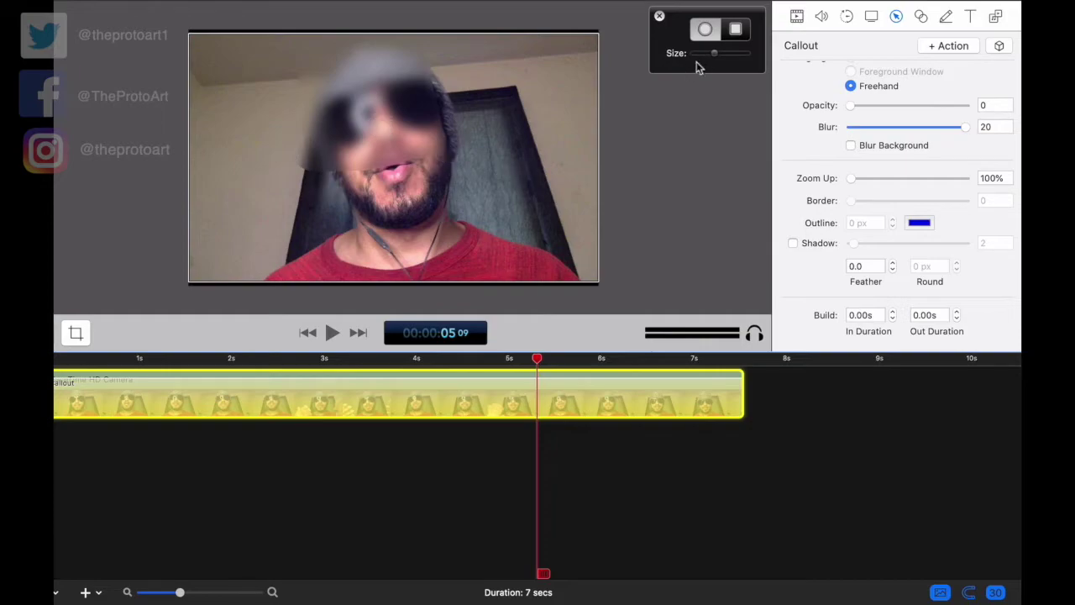
left_click_drag(489, 362, 576, 359)
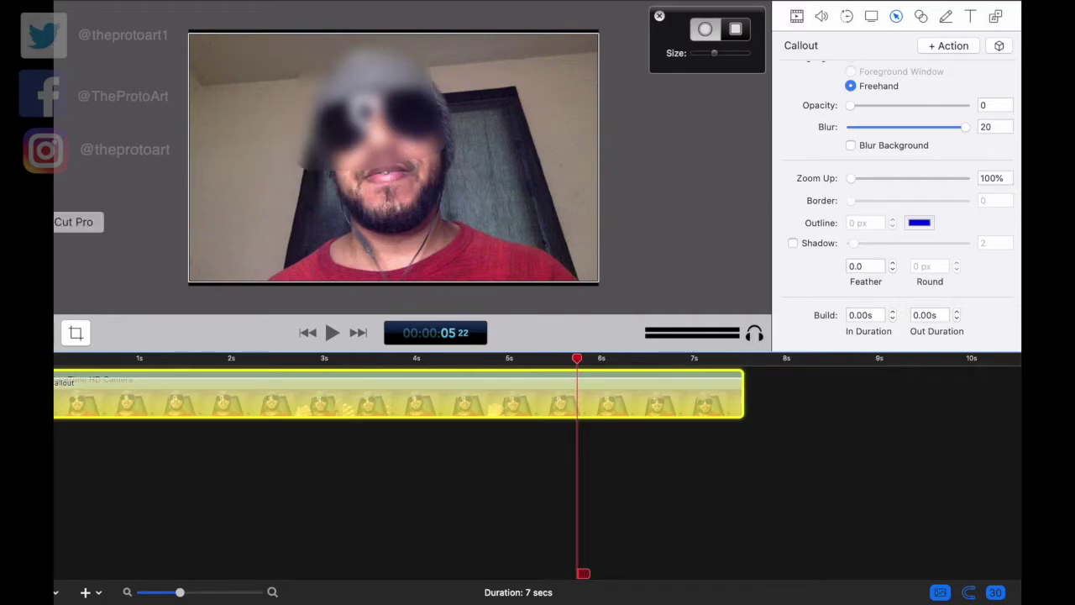
left_click(74, 228)
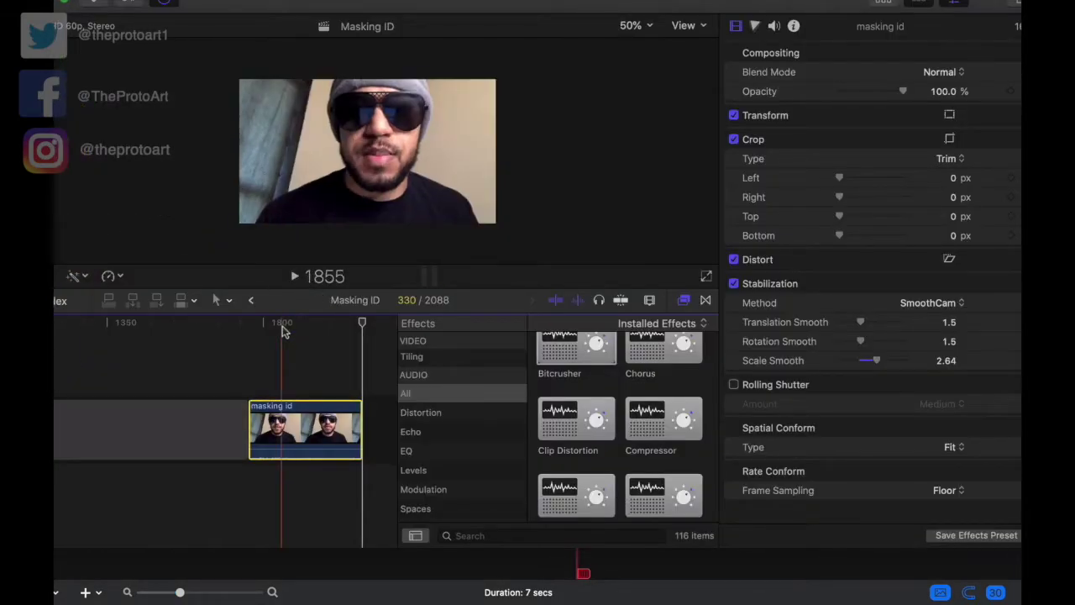
Rewind the playhead, show the Video inspector, and locate Facial Blur via a 'blur' effects search
key("j")
key("k")
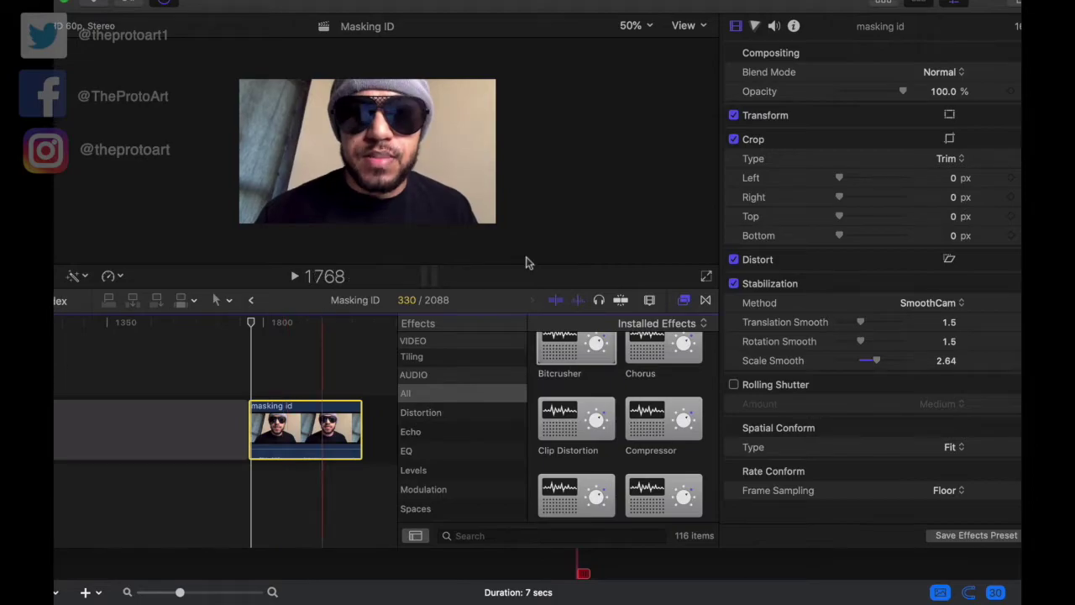
left_click(734, 30)
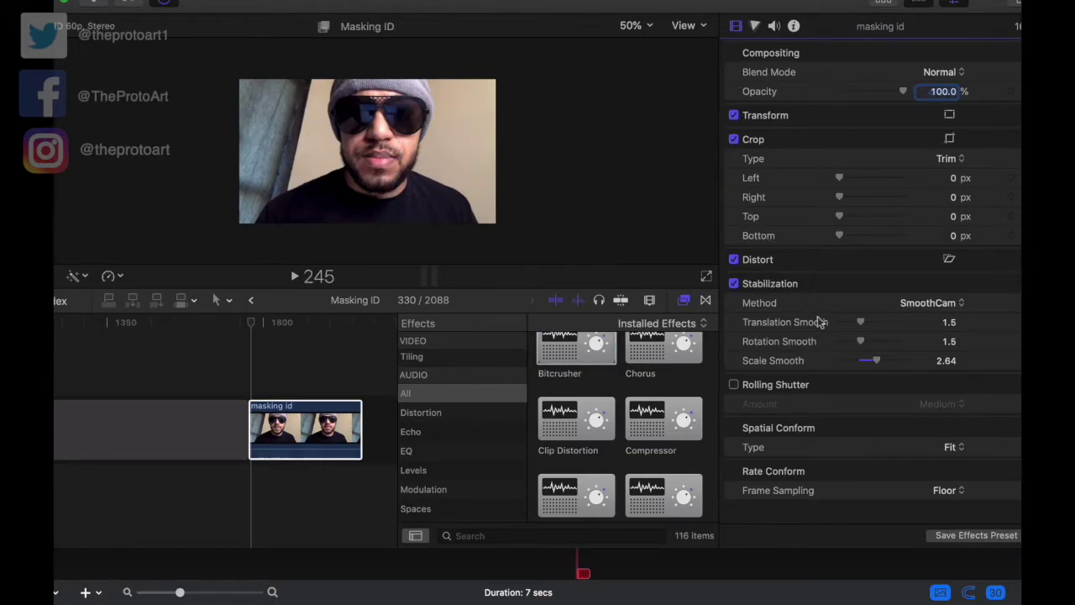
scroll(467, 390, "up", 10)
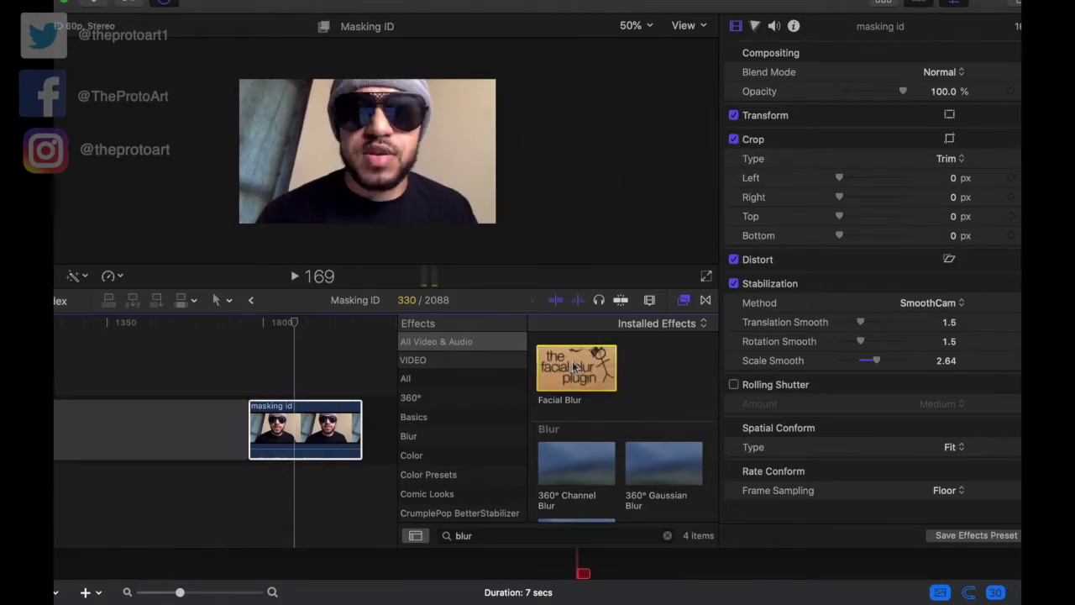
Apply Facial Blur to the masking id clip; mask 195.05% × 216.04%, Roundness 13.52, Feather 4.16
left_click_drag(558, 371, 307, 425)
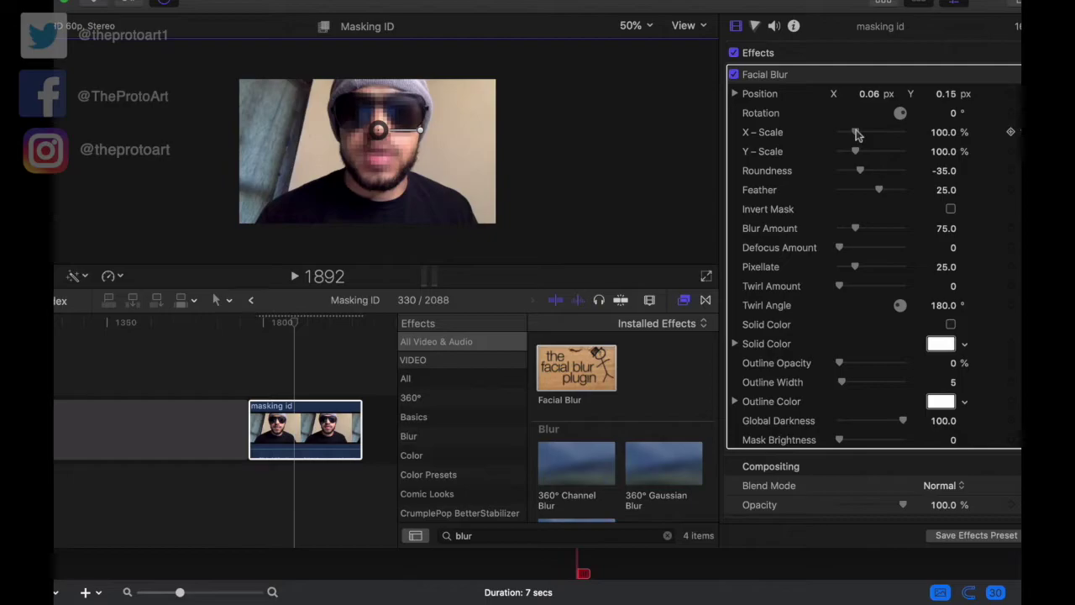
left_click_drag(858, 132, 875, 152)
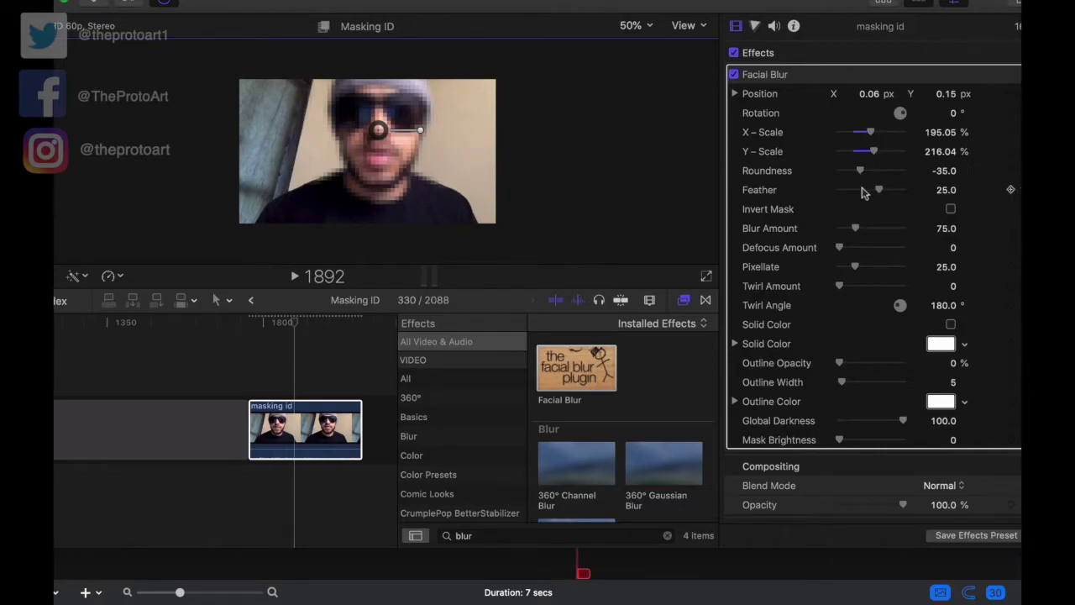
left_click_drag(859, 173, 872, 195)
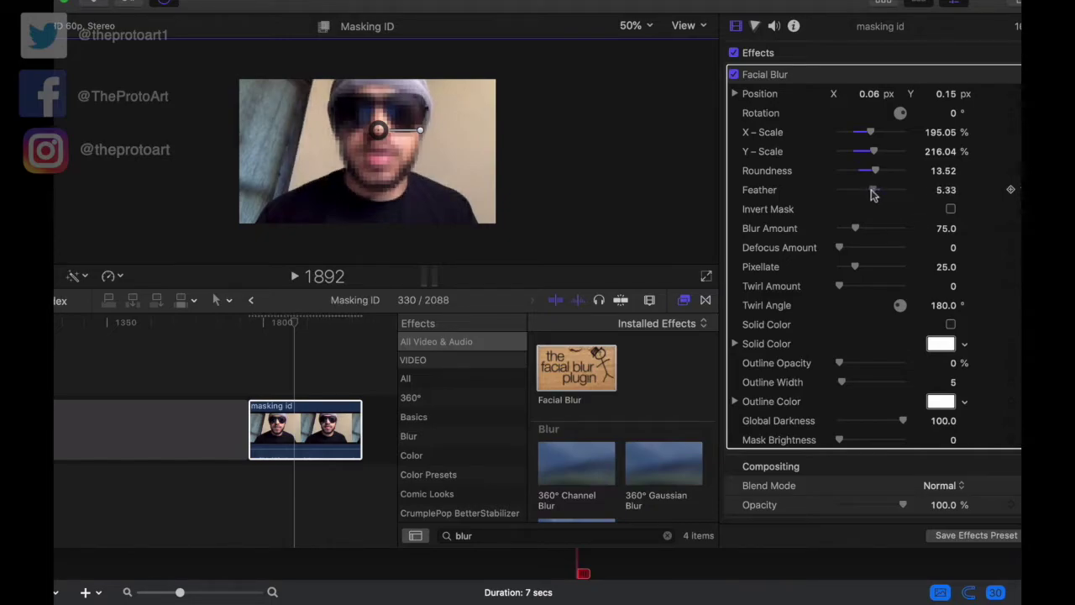
Try Invert Mask and revert it, then set Blur Amount 207.94 and Defocus 55.77
left_click(949, 209)
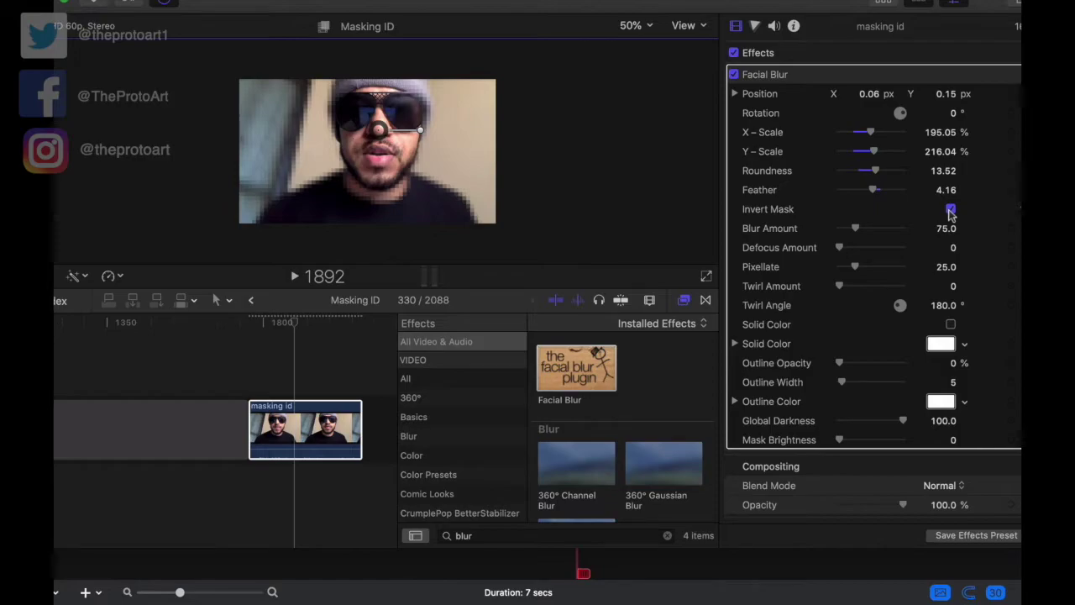
left_click(949, 210)
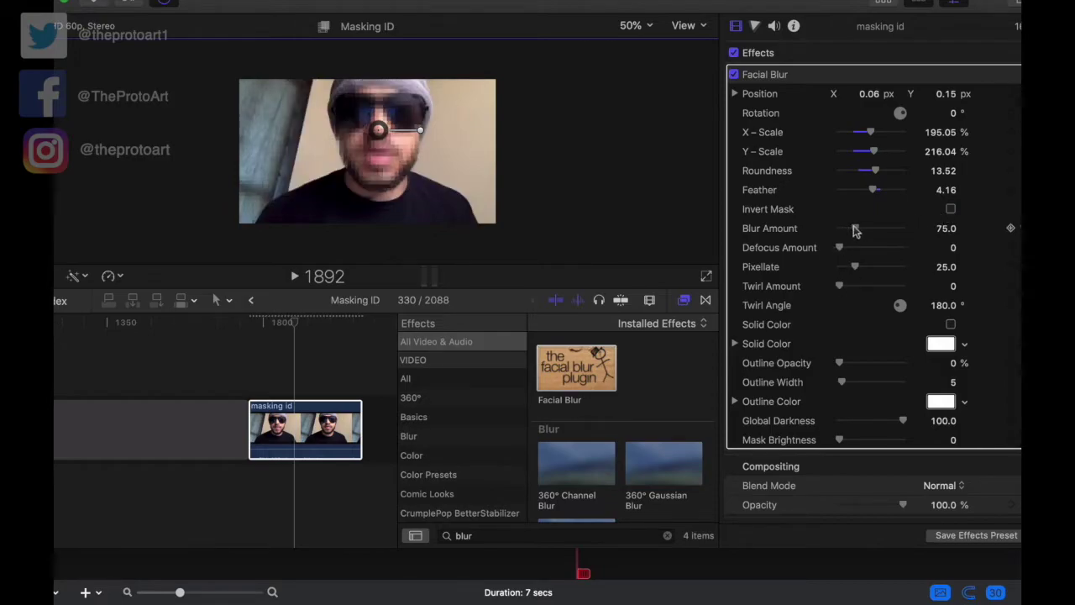
left_click_drag(854, 229, 823, 235)
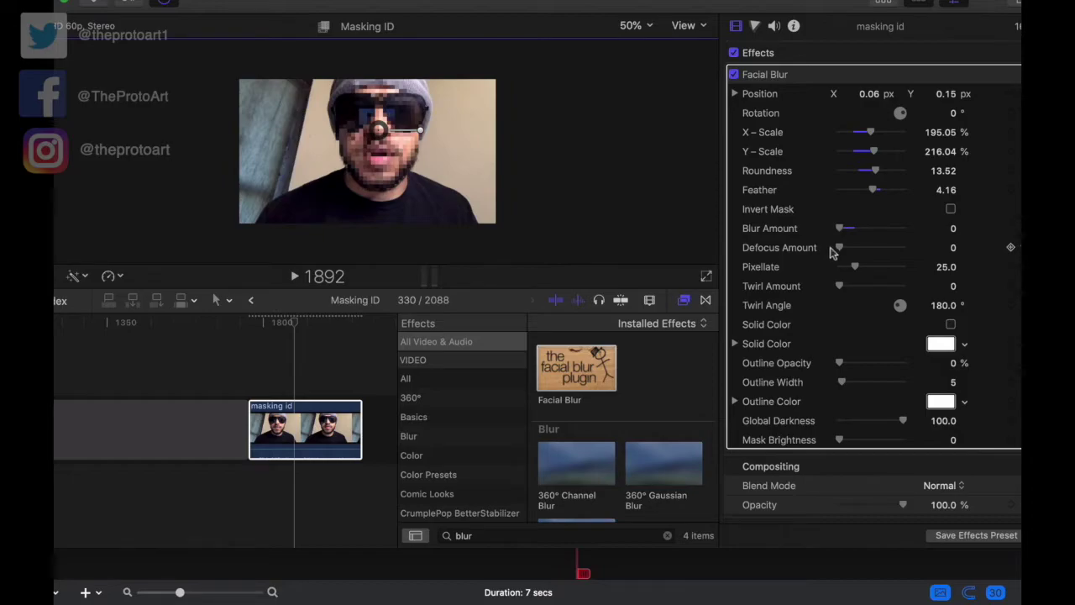
left_click_drag(842, 250, 903, 230)
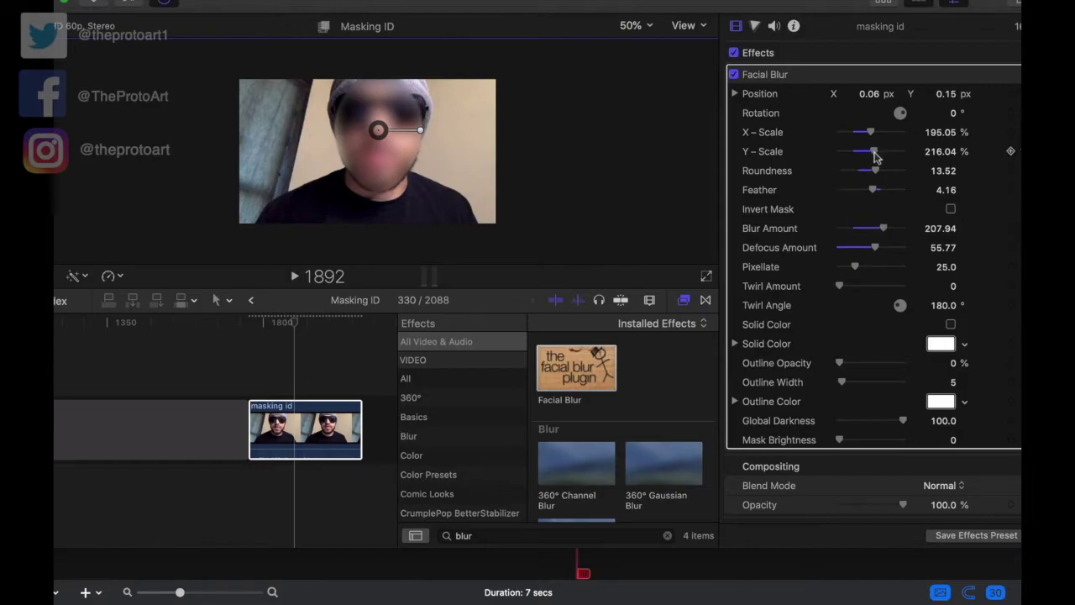
Enlarge the mask to 217.67% by 272.96% and scrub to check, returning to frame 1892
mouse_move(873, 154)
left_mouse_down()
mouse_move(887, 155)
mouse_move(861, 133)
mouse_move(873, 140)
left_mouse_up()
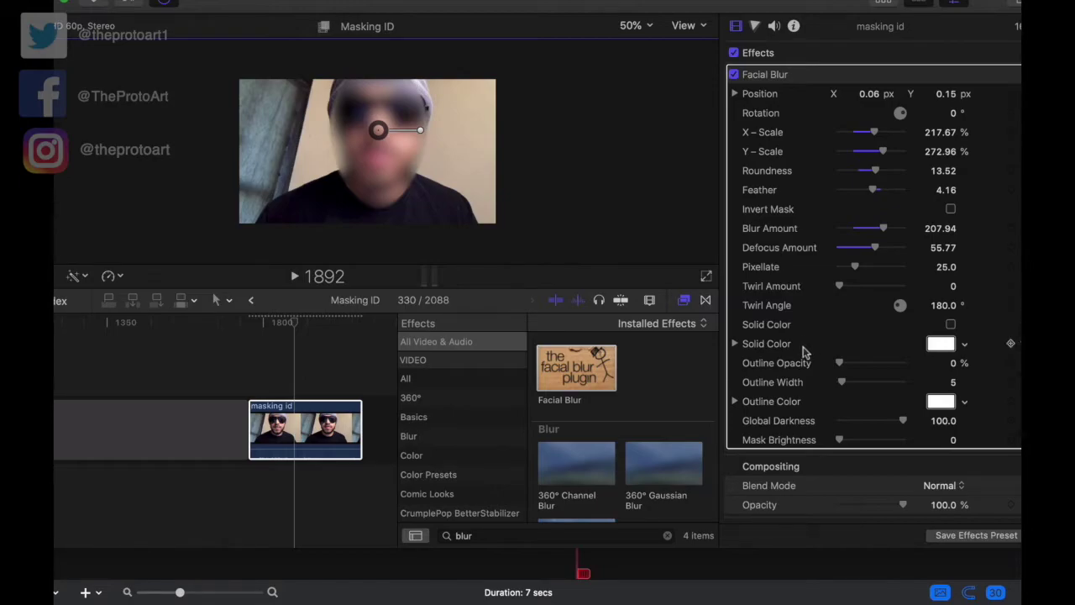
scroll(802, 351, "down", 3)
scroll(802, 351, "up", 3)
left_click_drag(341, 322, 251, 325)
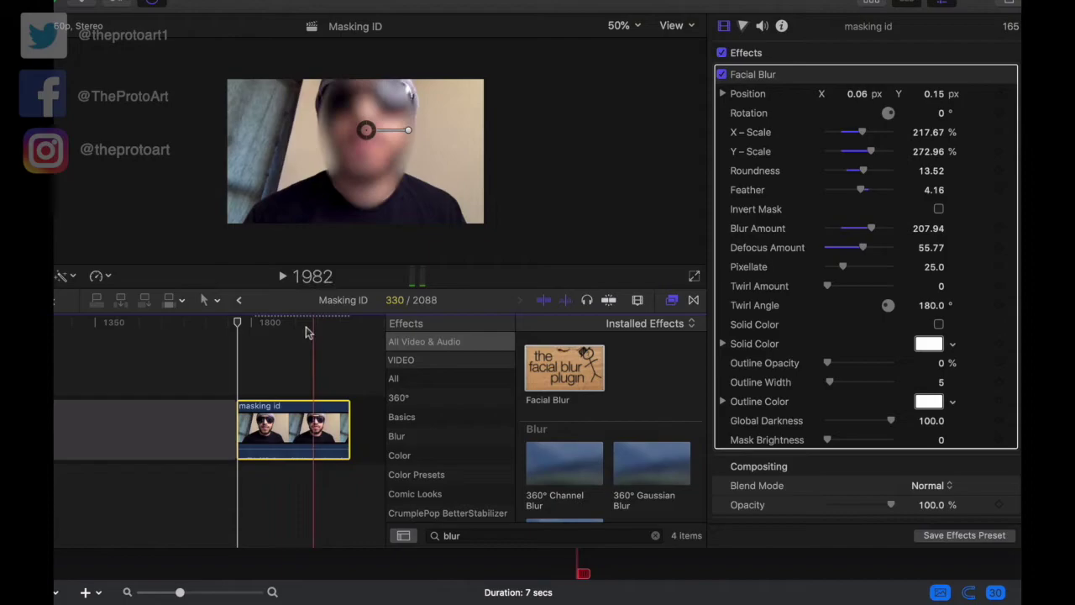
left_click(282, 329)
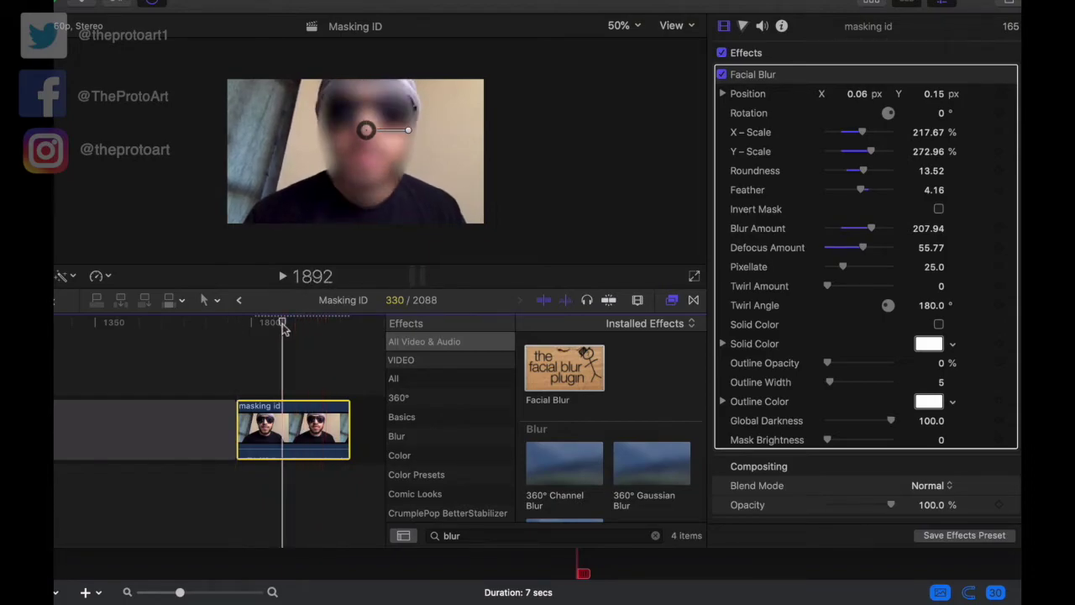
Add a Position keyframe on the Facial Blur mask near the clip's start
left_click(369, 127)
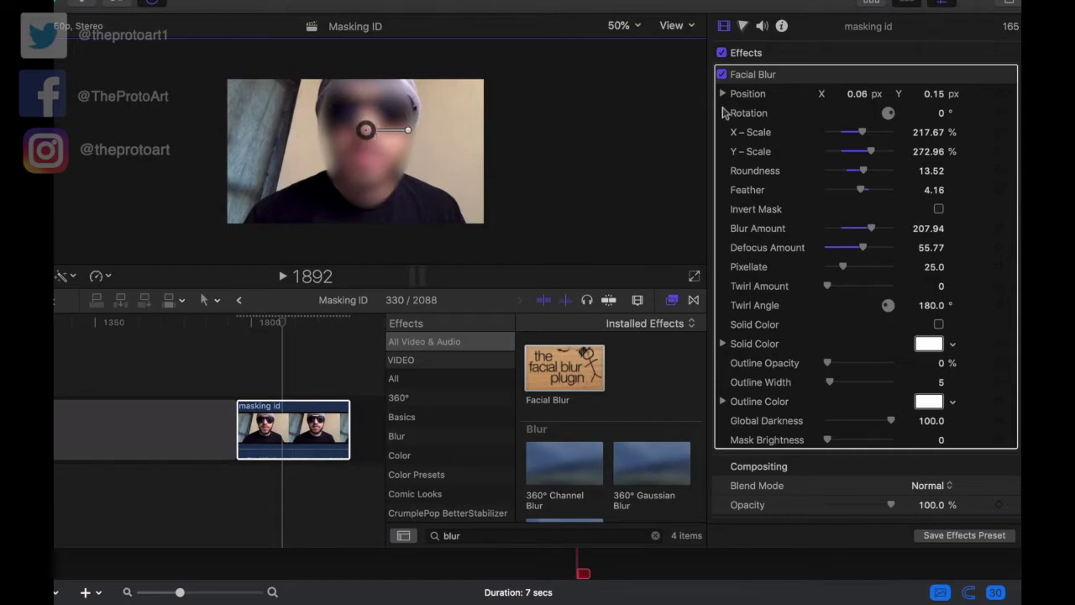
left_click_drag(286, 326, 239, 324)
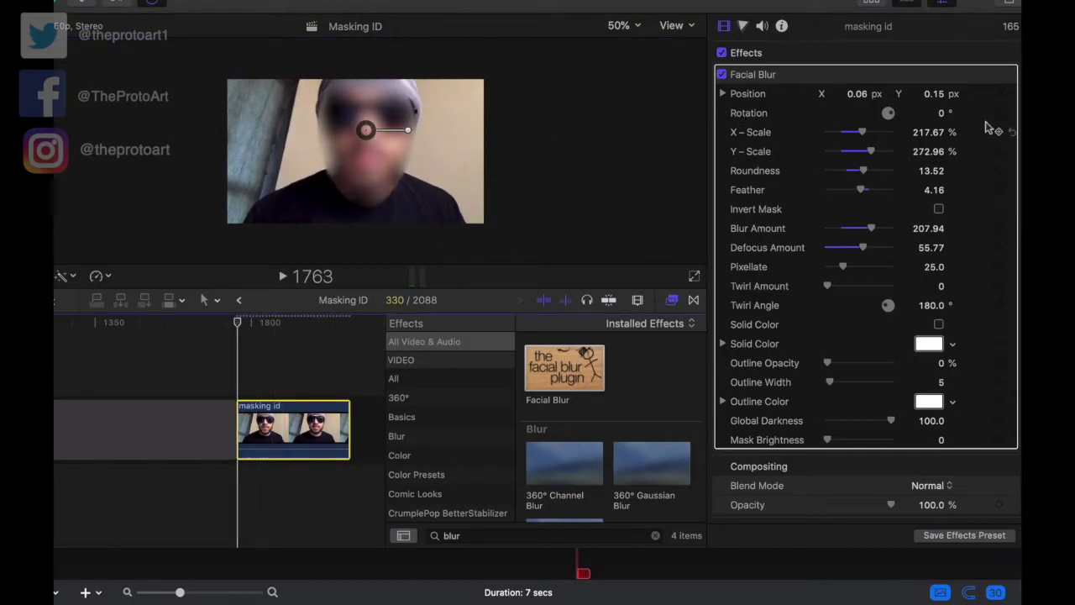
mouse_move(1006, 79)
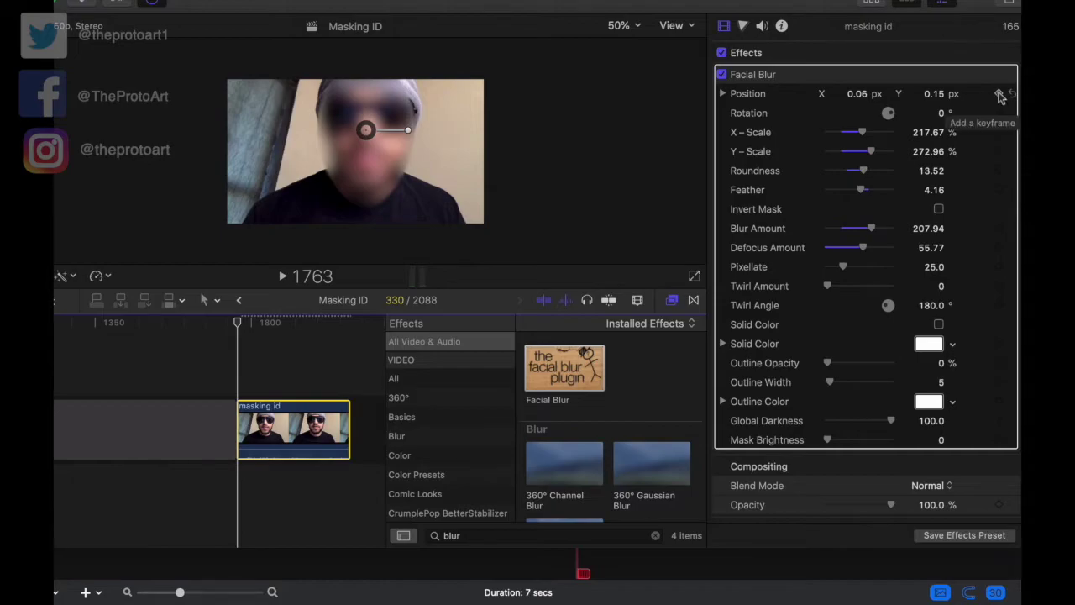
left_click(1000, 95)
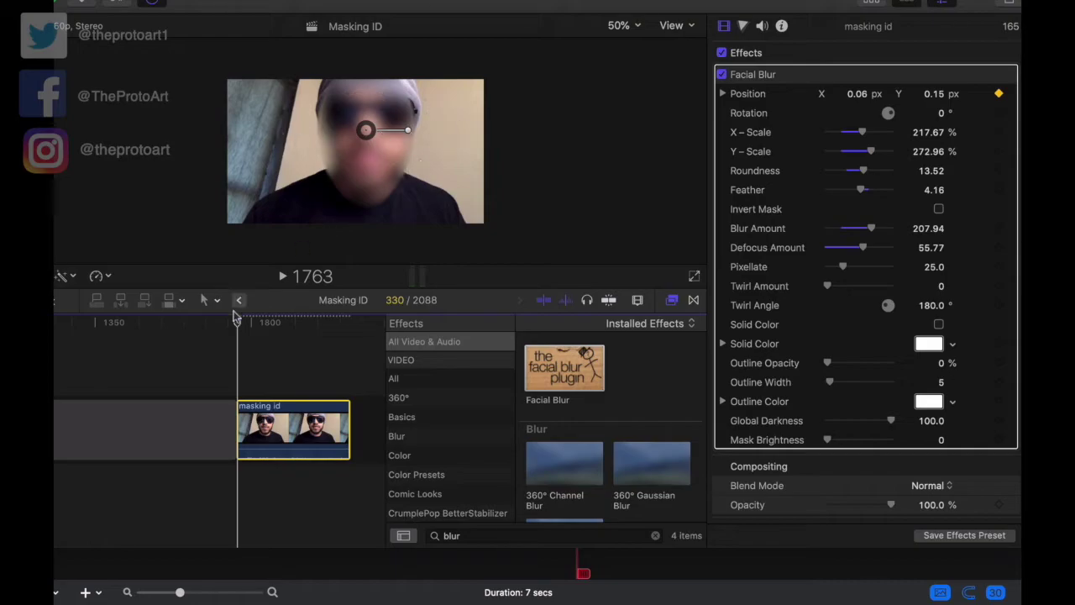
Scrub the timeline back and forth, via frame 1952, to check the mask tracks the face
left_click_drag(237, 321, 305, 327)
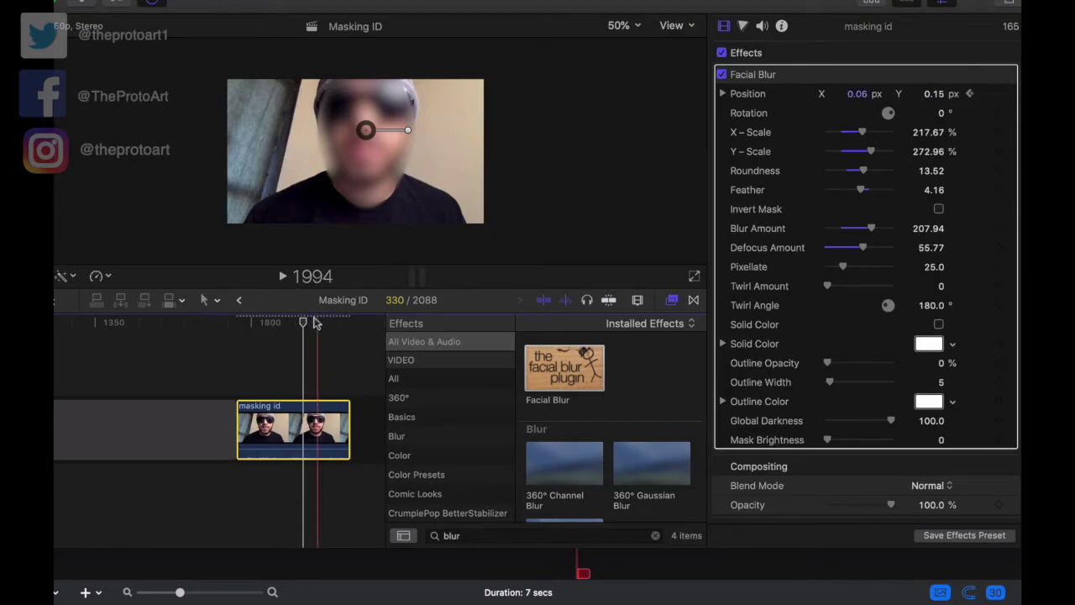
left_click_drag(301, 324, 340, 324)
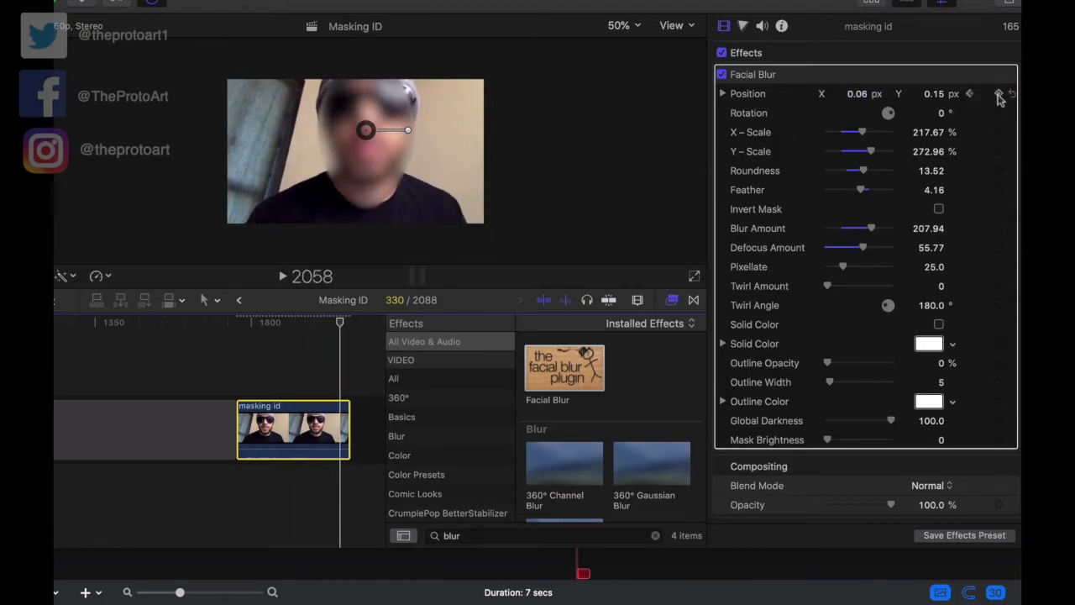
left_click_drag(302, 325, 340, 327)
left_click(303, 326)
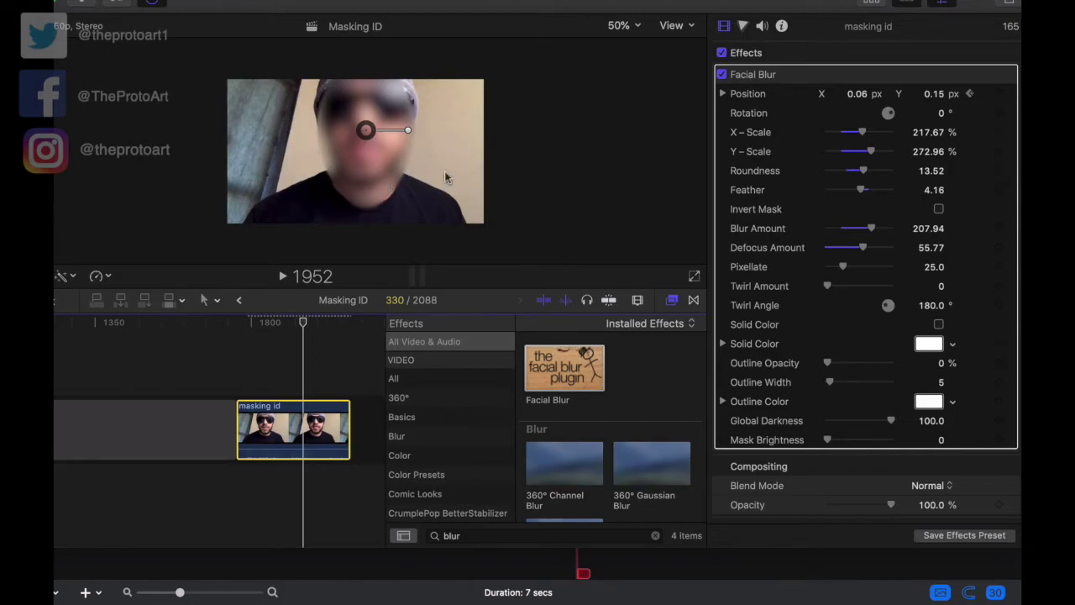
left_click_drag(303, 325, 245, 325)
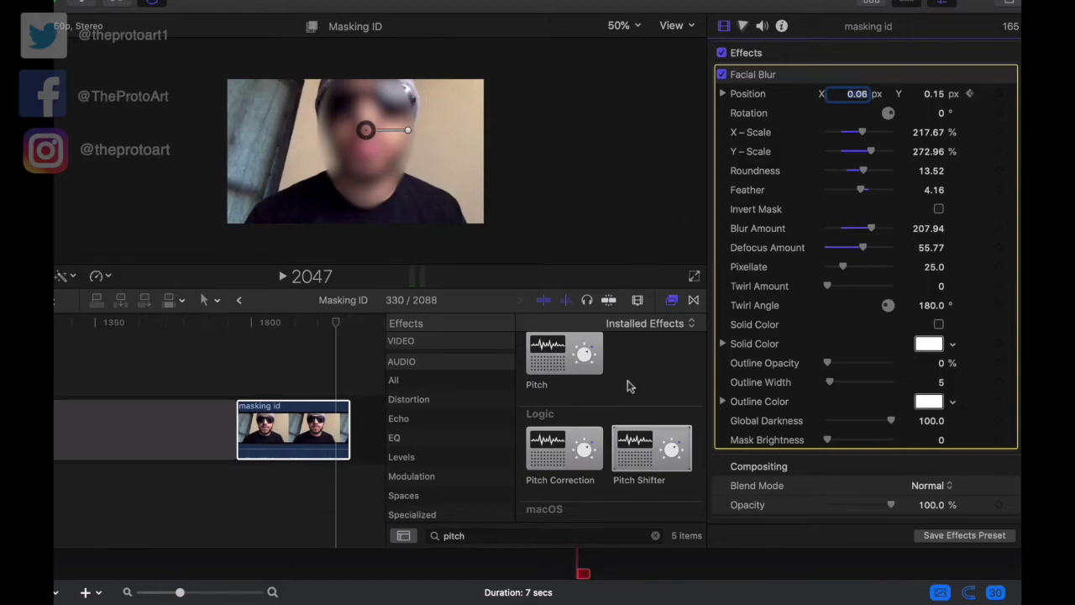
Remove the Pitch Shifter effect from the clip's audio settings
scroll(629, 386, "up", 2)
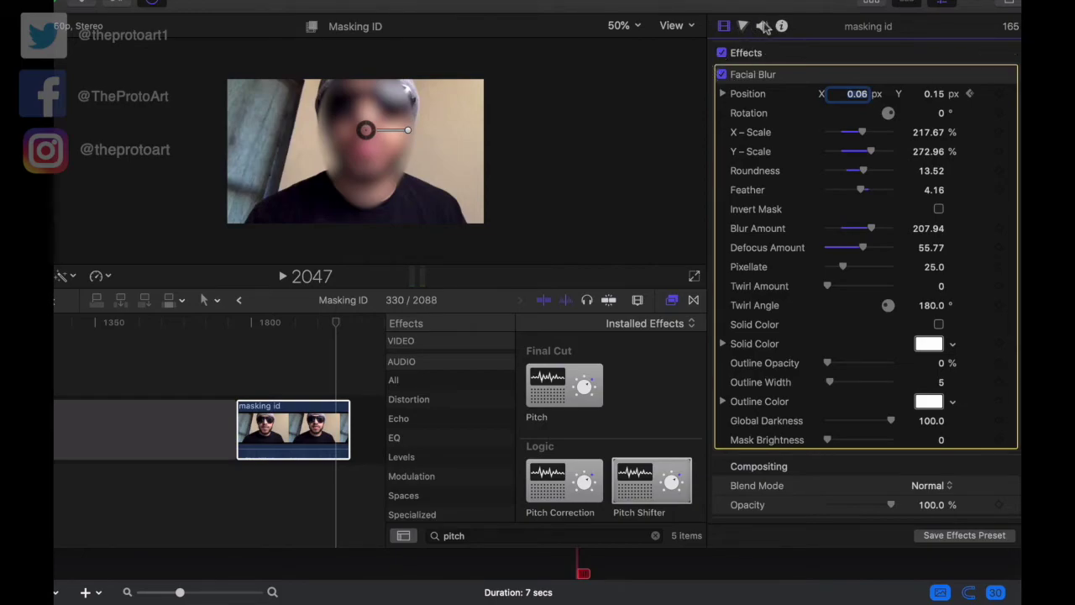
left_click(761, 28)
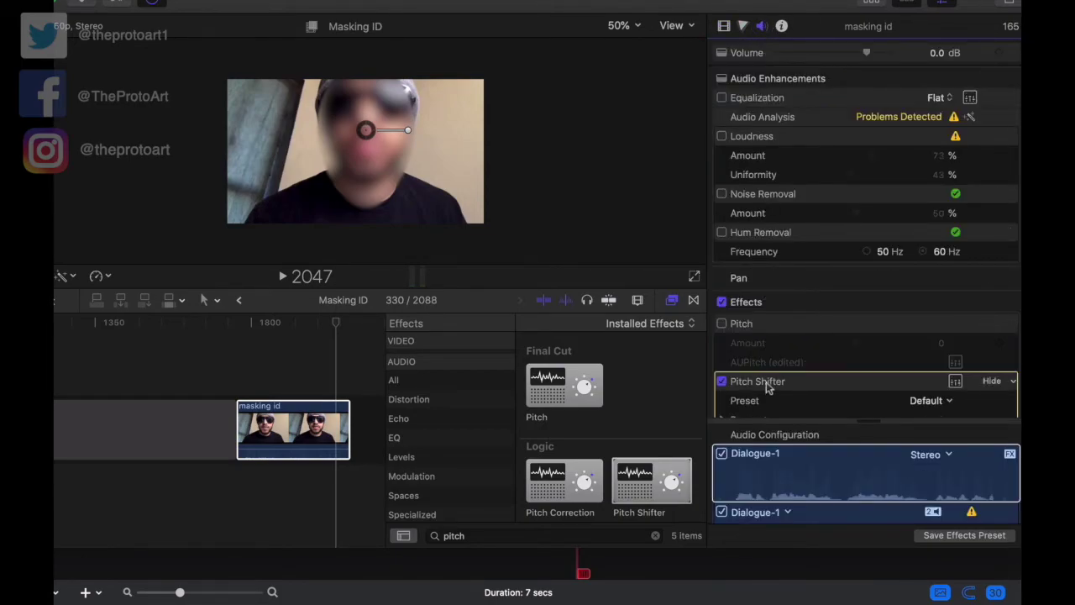
key("Delete")
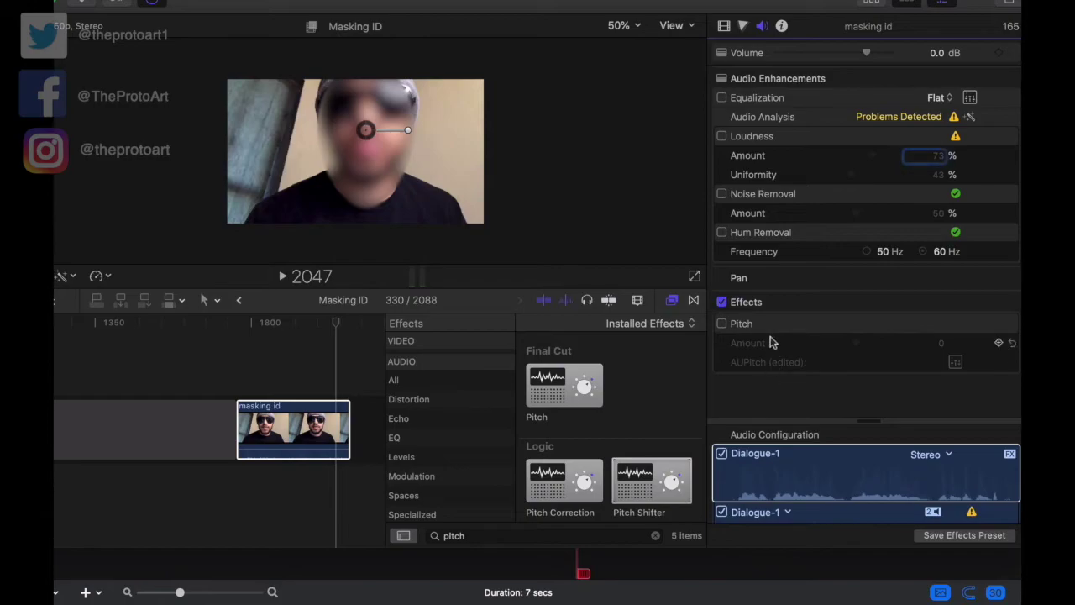
Apply the Final Cut Pitch effect to the masking id clip
left_click(265, 428)
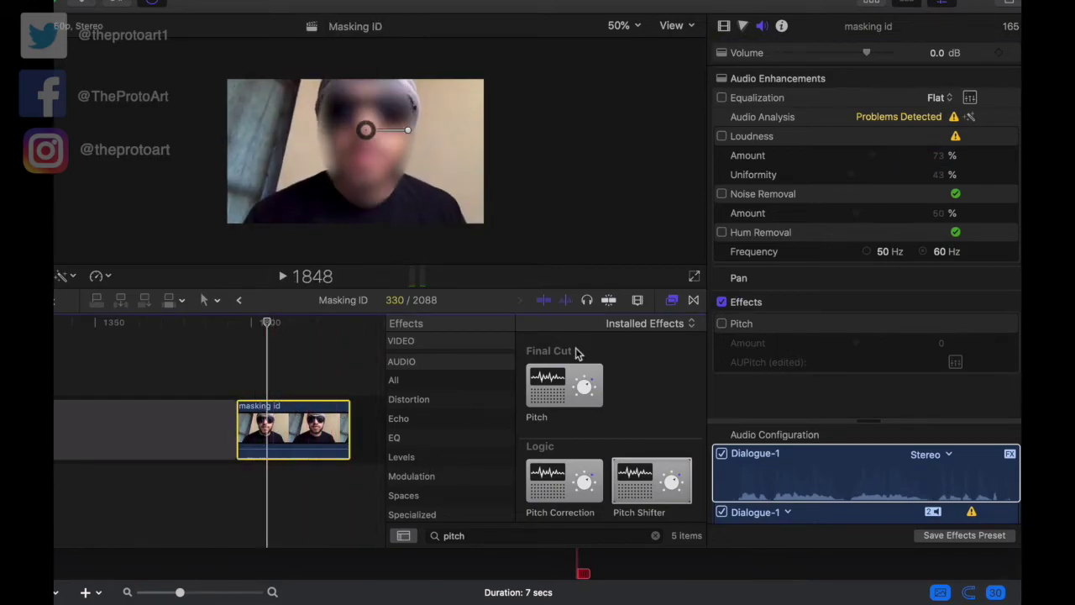
left_click_drag(550, 387, 327, 419)
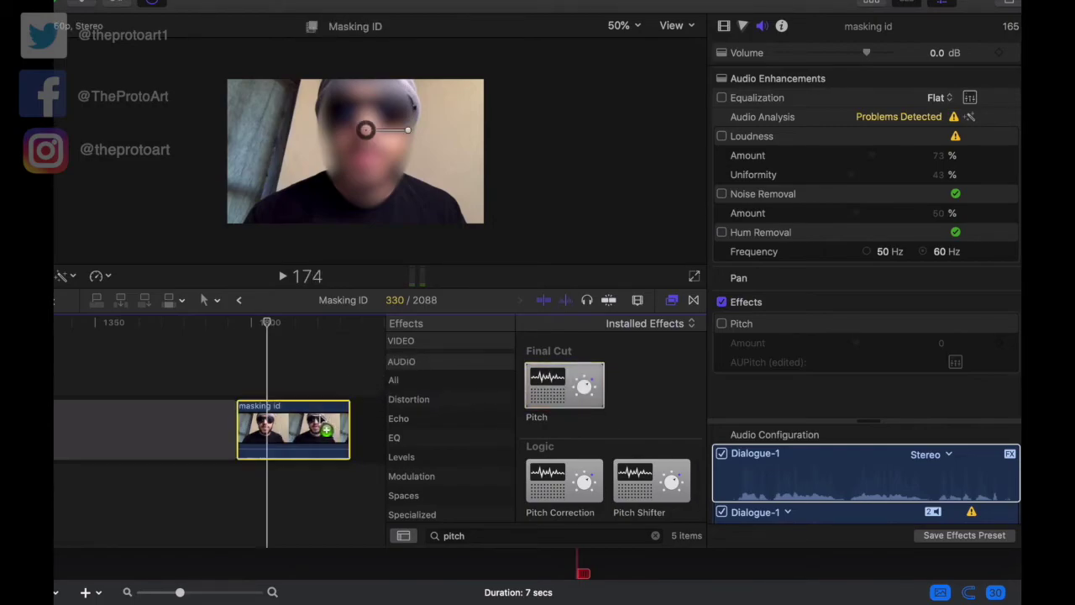
scroll(803, 377, "down", 1)
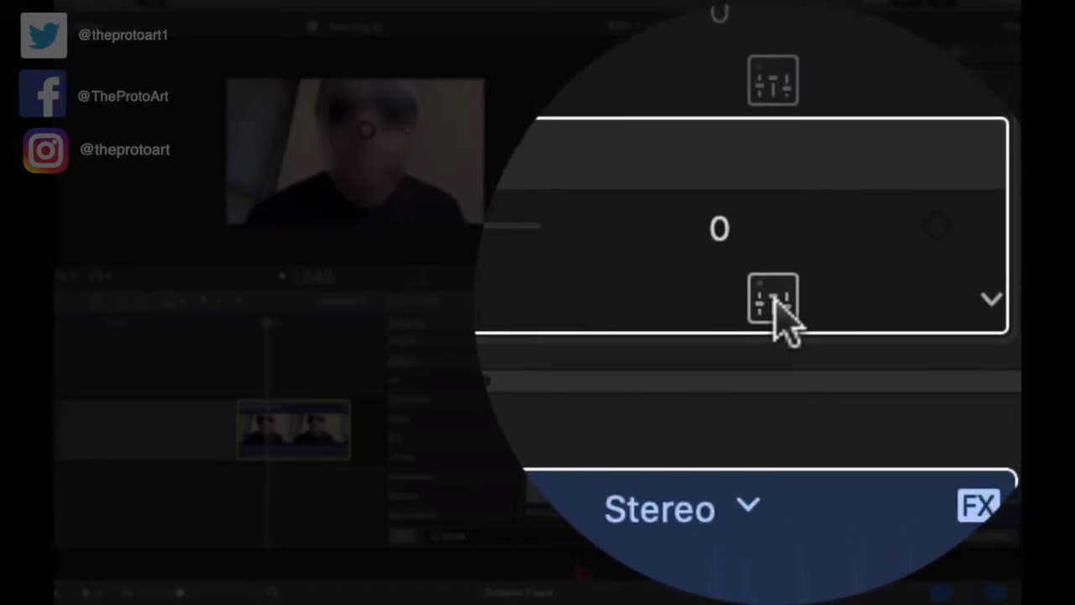
Show the Pitch effect's controls over the viewer and return playback near frame 1800
left_click(954, 399)
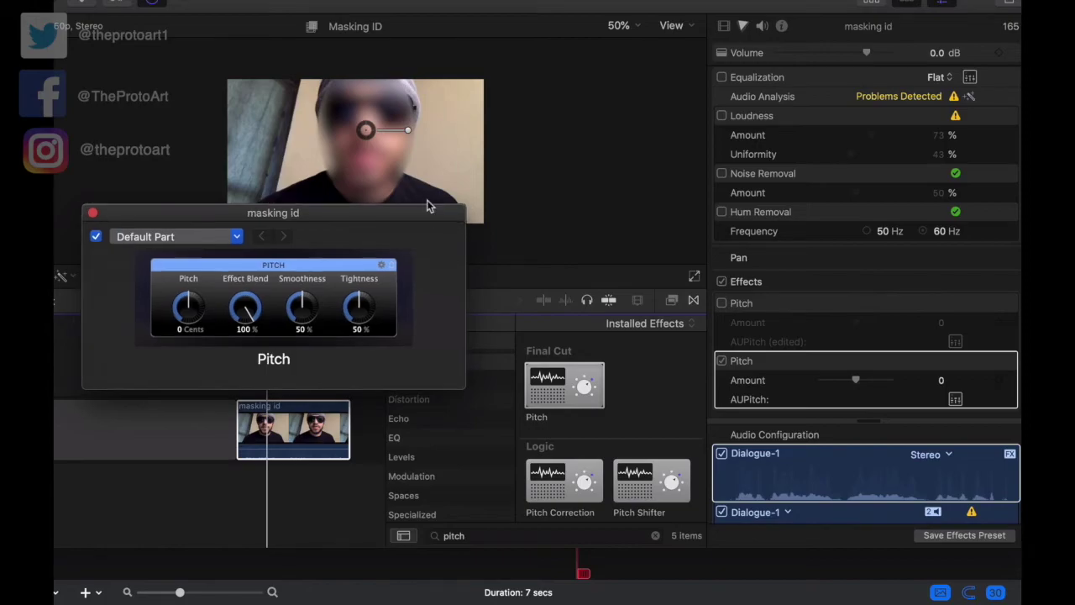
left_click_drag(411, 214, 702, 93)
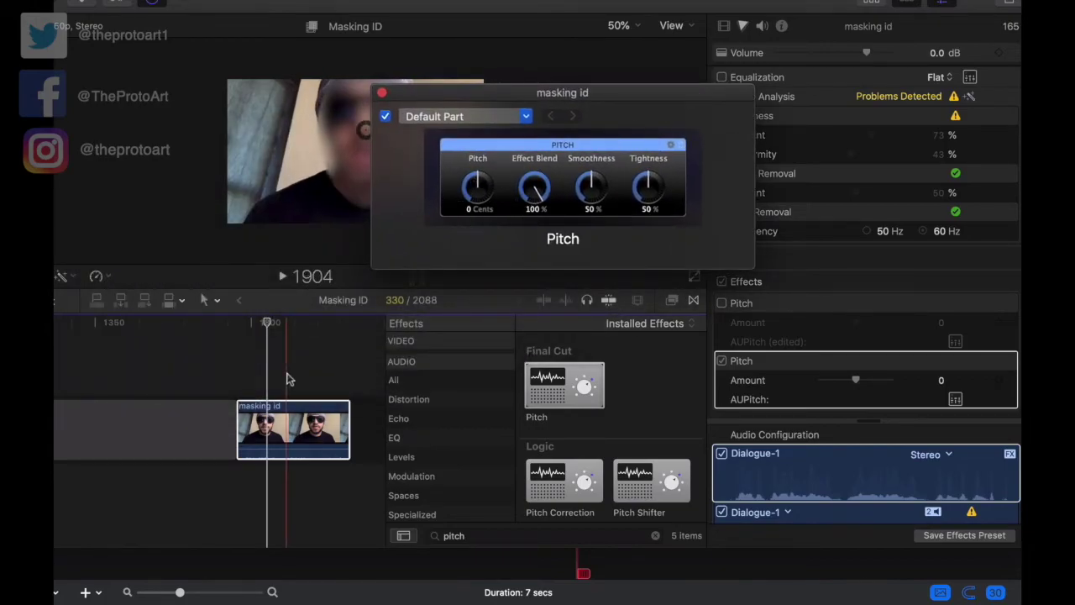
left_click(246, 327)
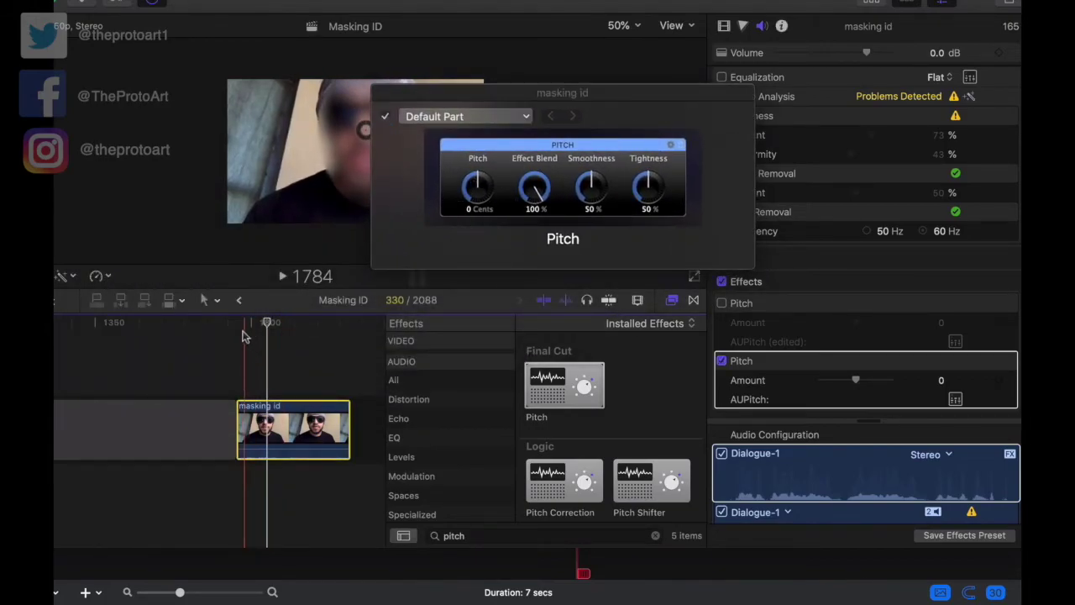
left_click(243, 336)
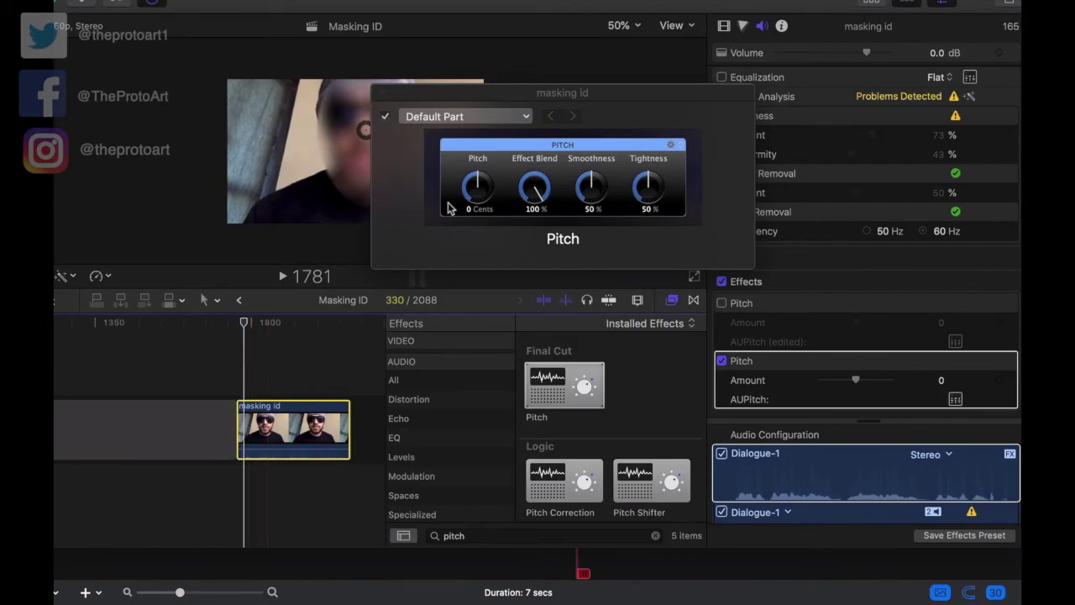
Lower the Pitch to -744 cents, then nudge it to -672 cents while playing the clip
mouse_move(489, 193)
left_mouse_down()
mouse_move(491, 178)
mouse_move(475, 184)
left_mouse_up()
left_click(246, 322)
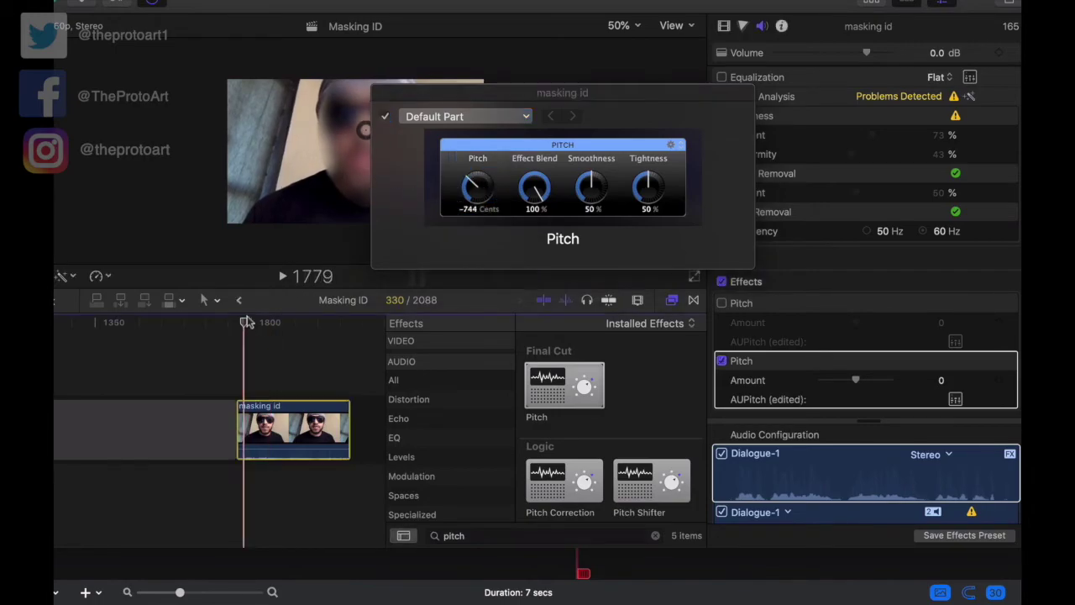
key("space")
left_click_drag(475, 186, 475, 183)
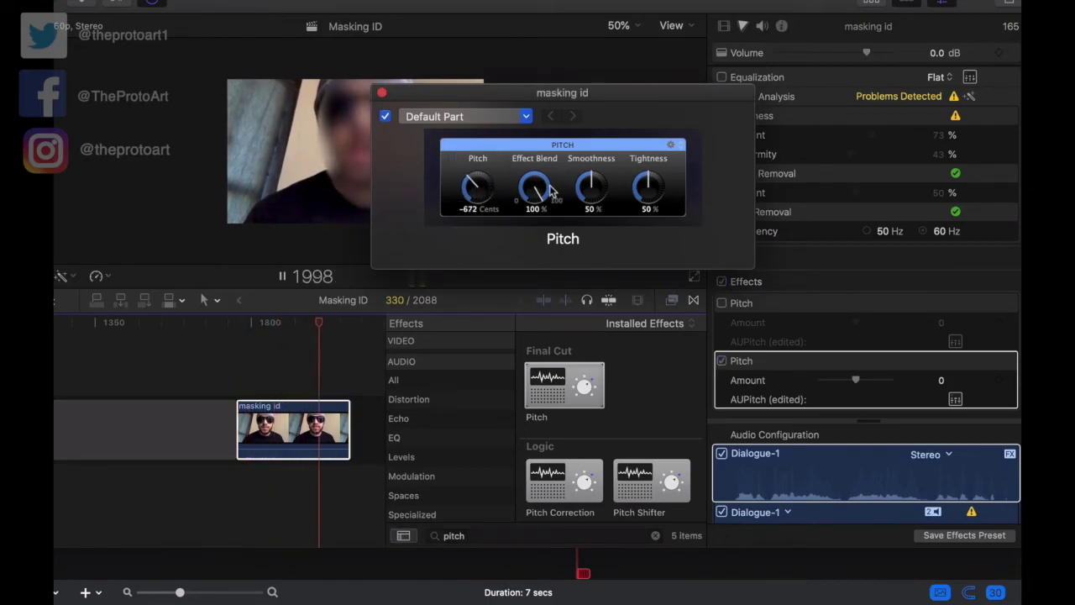
key("space")
Raise Smoothness to 70.5 %, preview from the clip start, and fine-tune the Pitch amount
left_click_drag(591, 187, 595, 192)
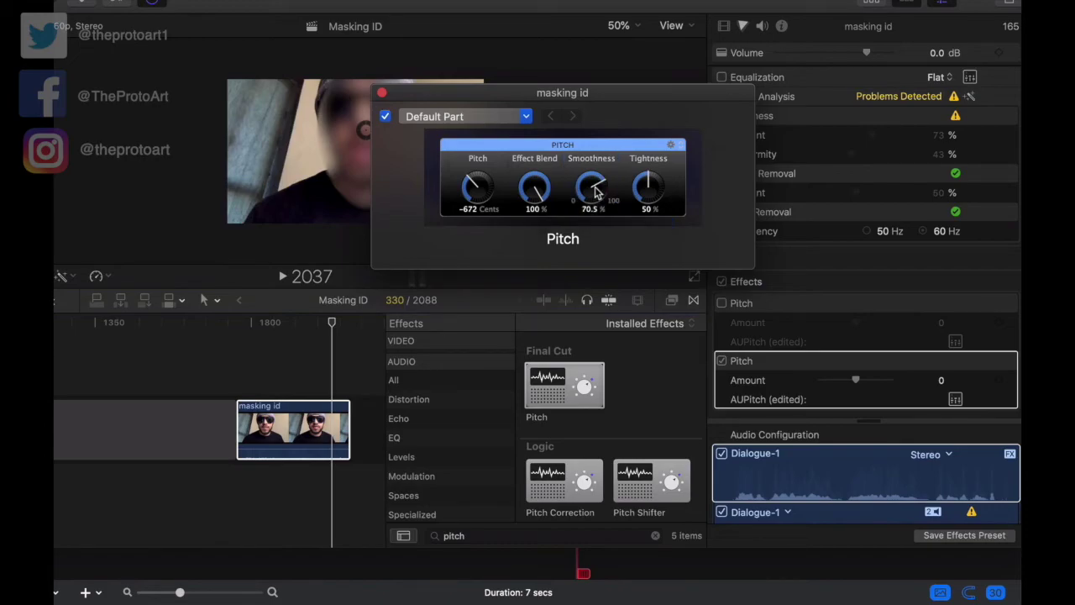
left_click(252, 428)
key("space")
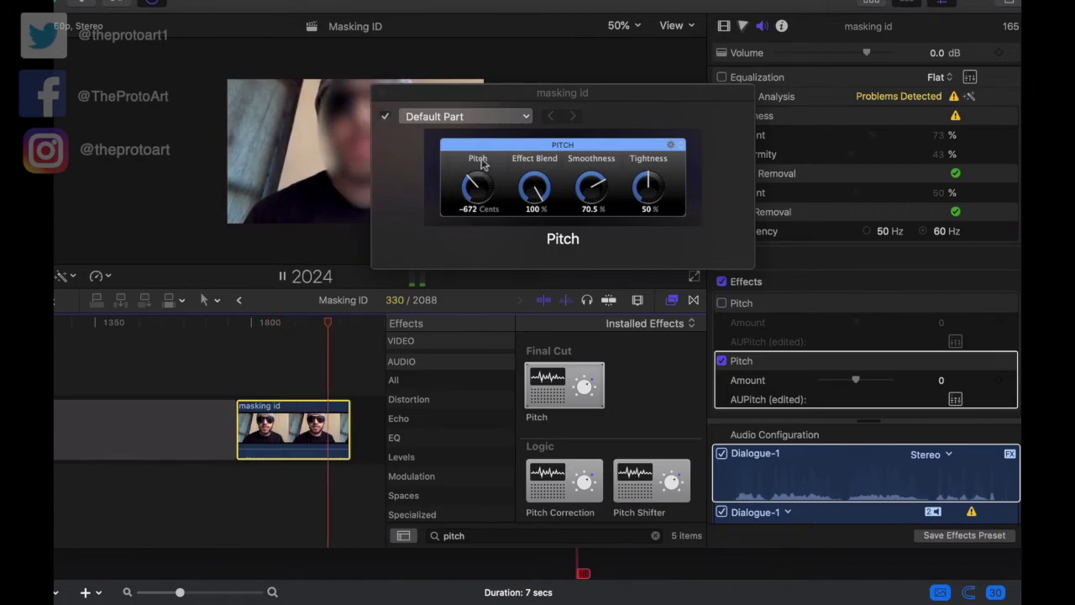
left_click(462, 181)
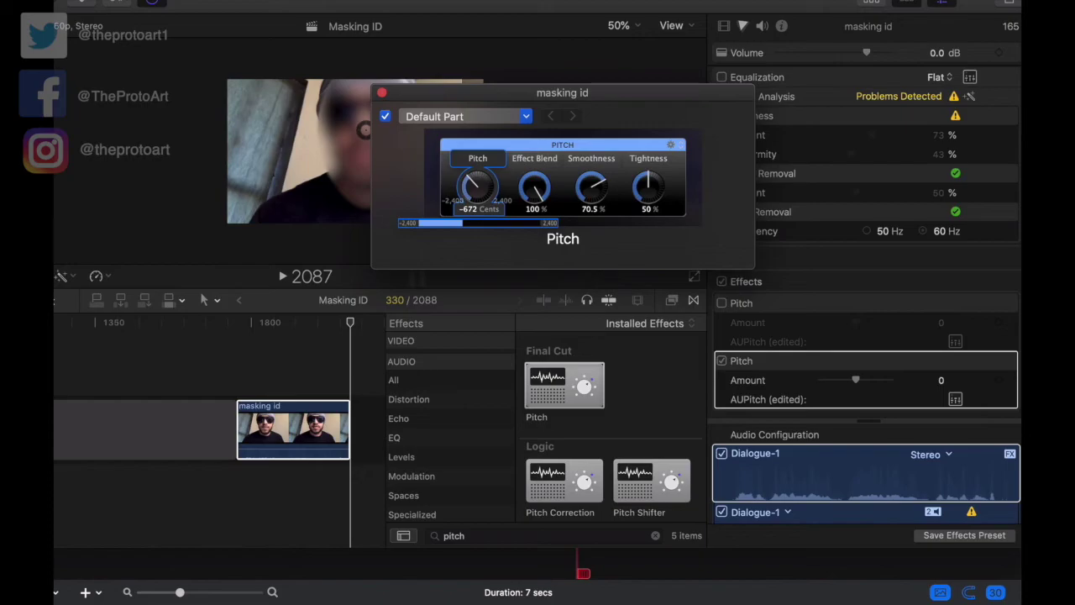
left_click_drag(474, 186, 420, 105)
Close the Pitch window, switch the Pitch effect off, and apply Pitch Shifter to the masking id clip
left_click(383, 93)
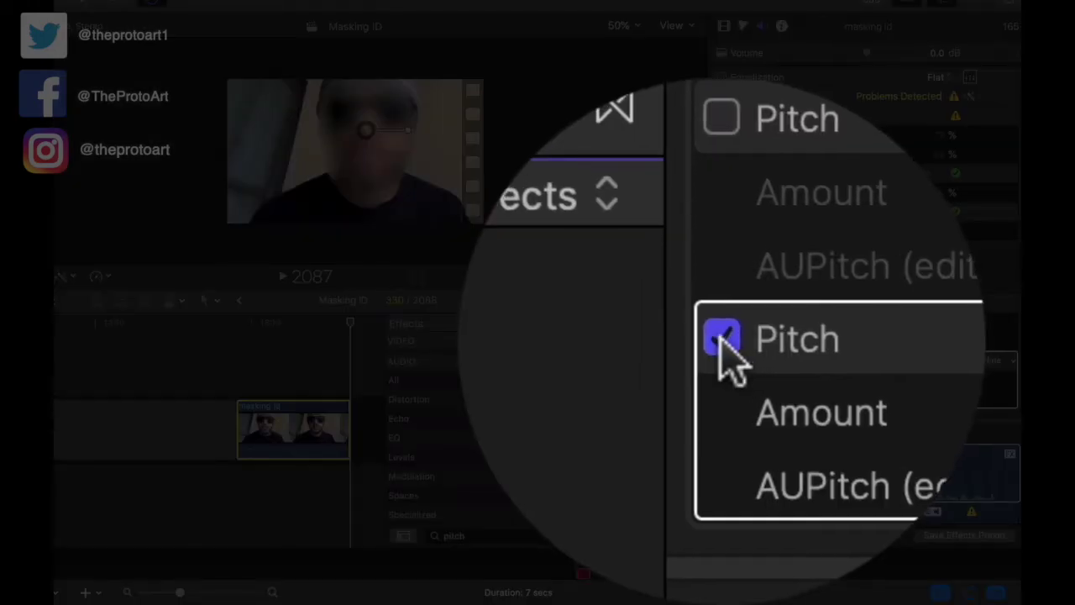
left_click(724, 361)
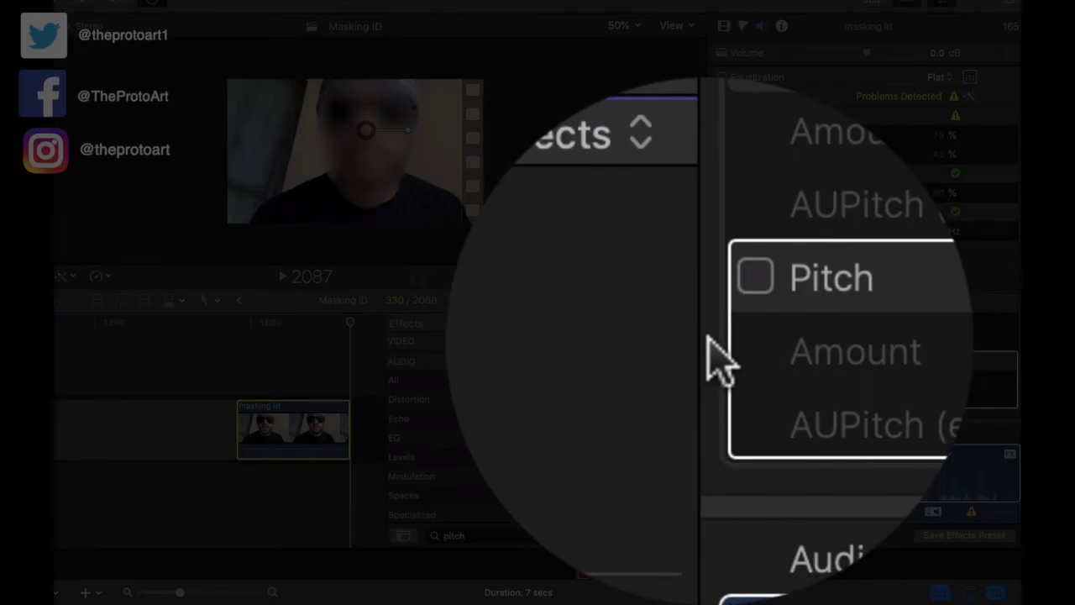
left_click(647, 479)
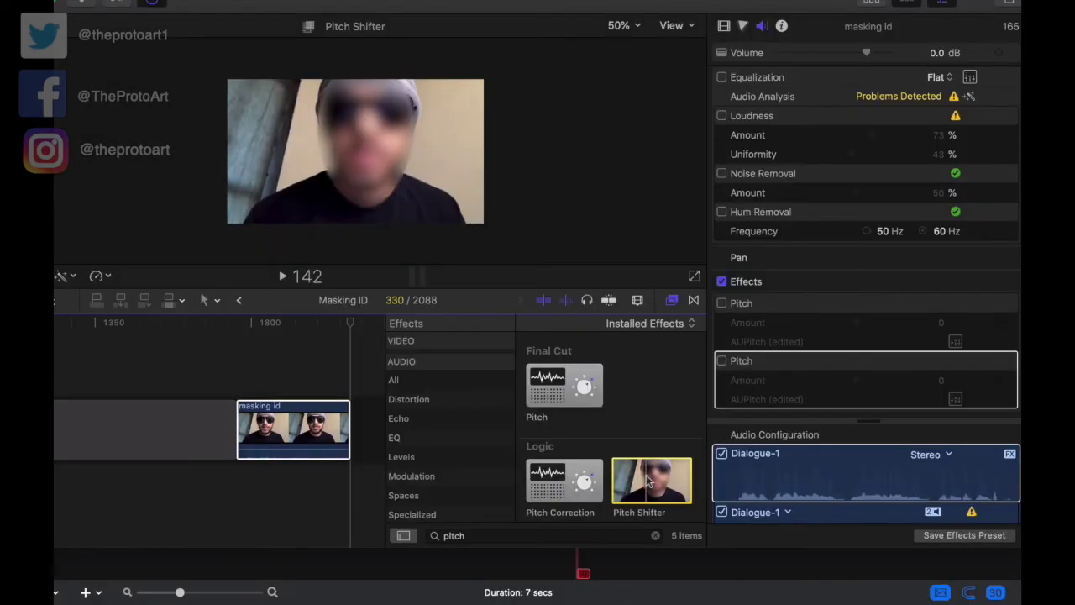
left_click_drag(647, 479, 304, 428)
left_click(250, 323)
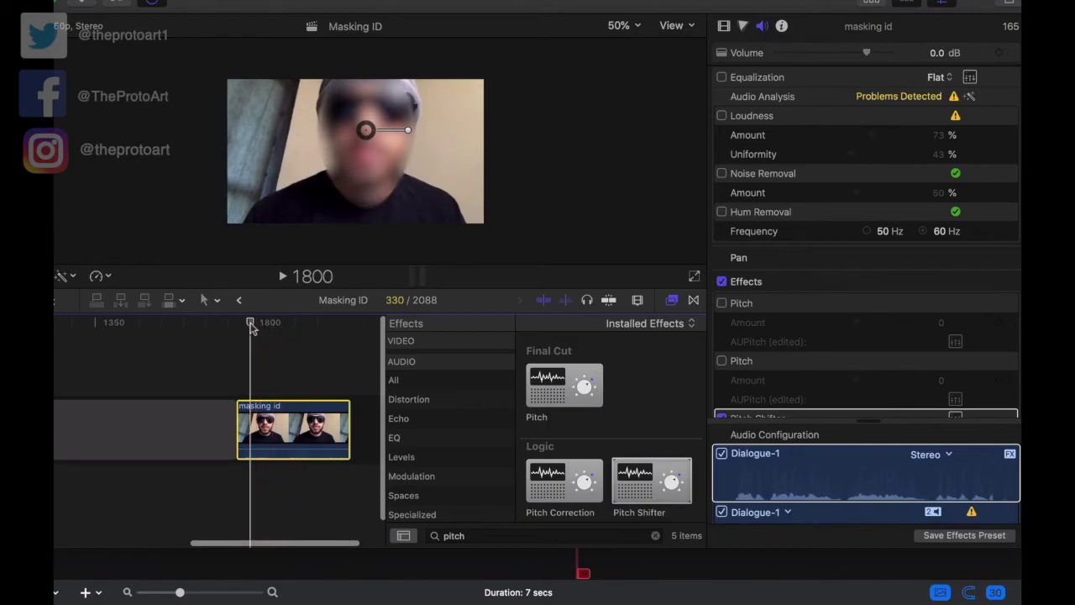
Bring up the Pitch Shifter settings, positioned clear of the viewer
scroll(756, 380, "down", 3)
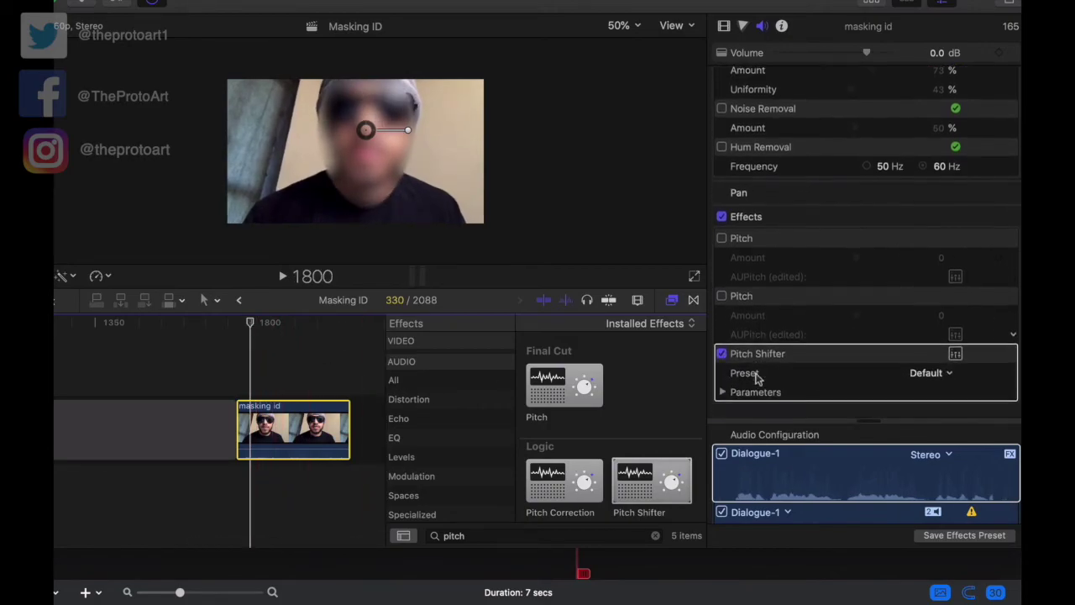
left_click(953, 357)
left_click_drag(401, 219, 740, 30)
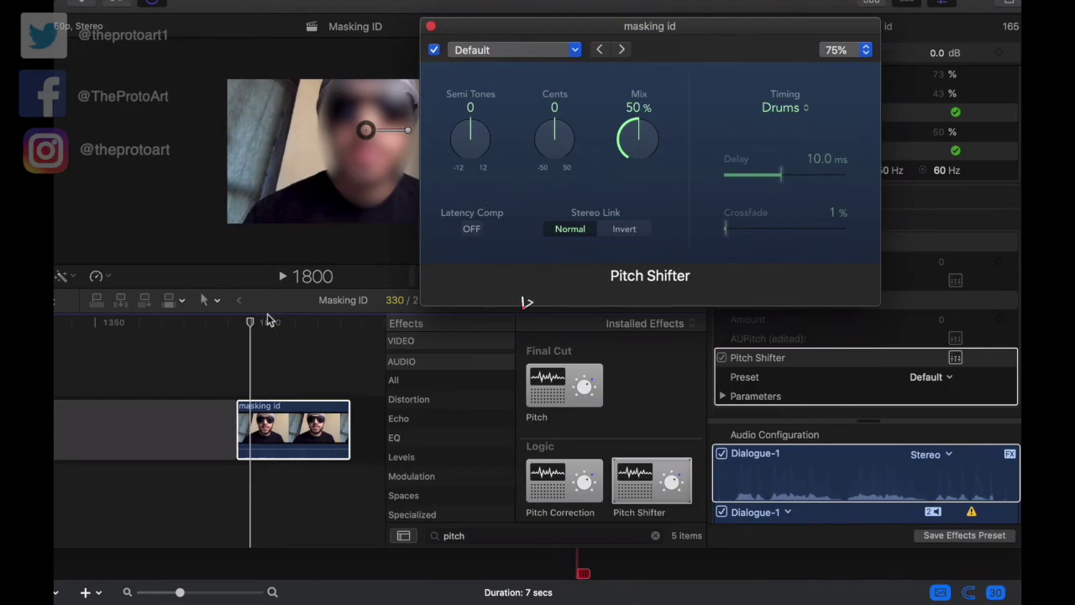
Lower the Pitch Shifter's Semi Tones and raise Mix to 100%, previewing from the clip start
left_click(238, 321)
key("space")
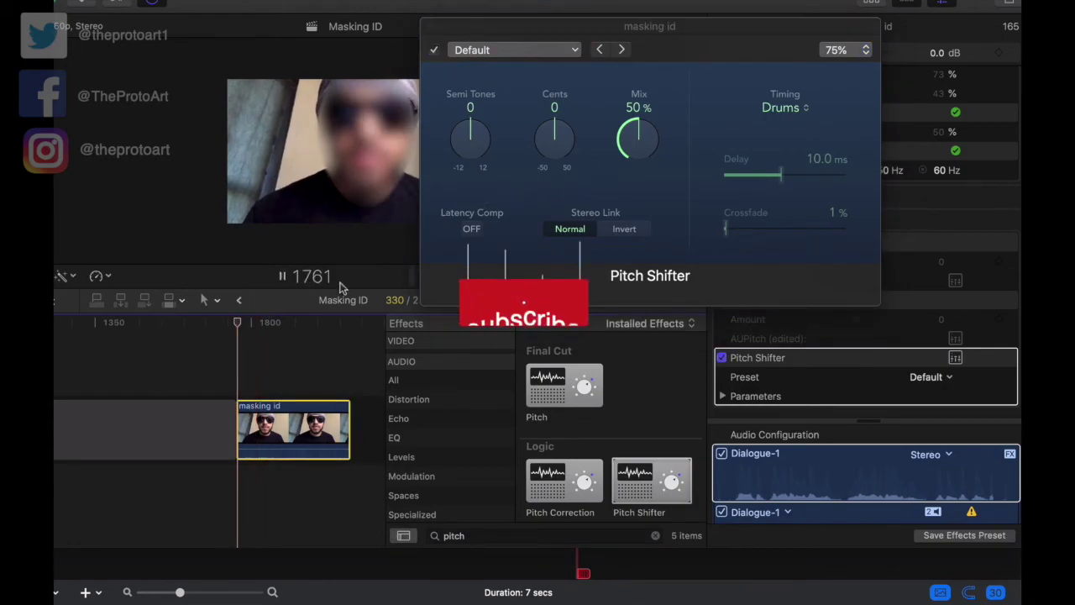
left_click_drag(451, 173, 473, 132)
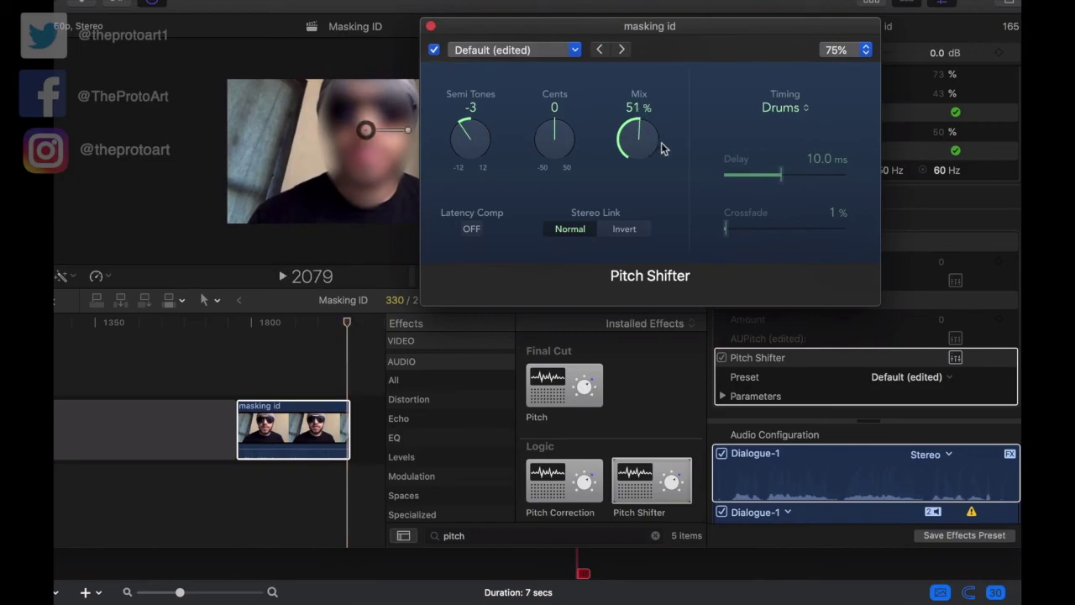
left_click_drag(652, 142, 659, 19)
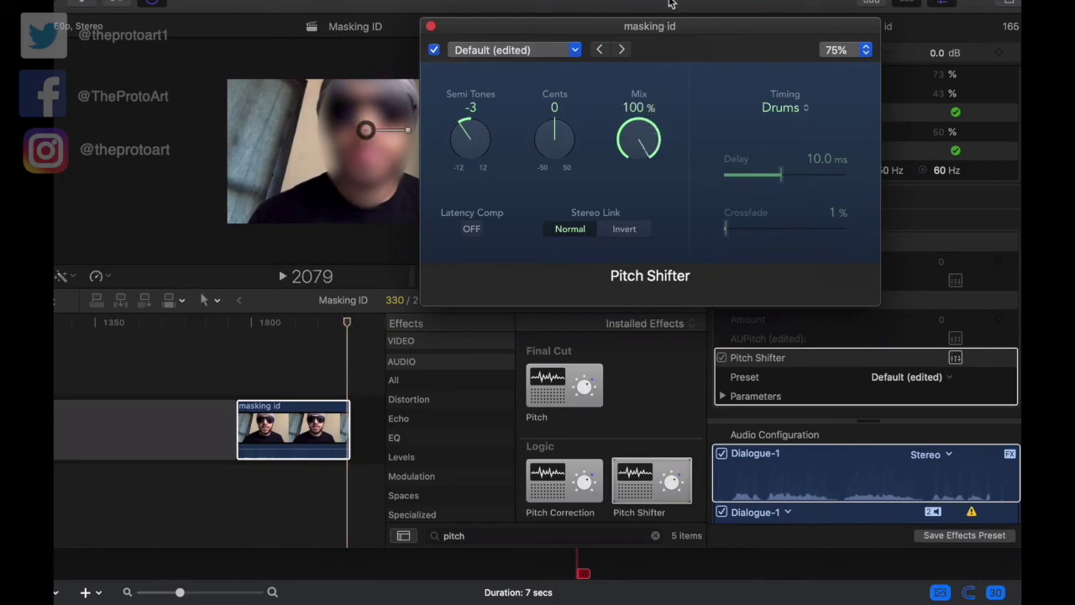
left_click(235, 323)
key("space")
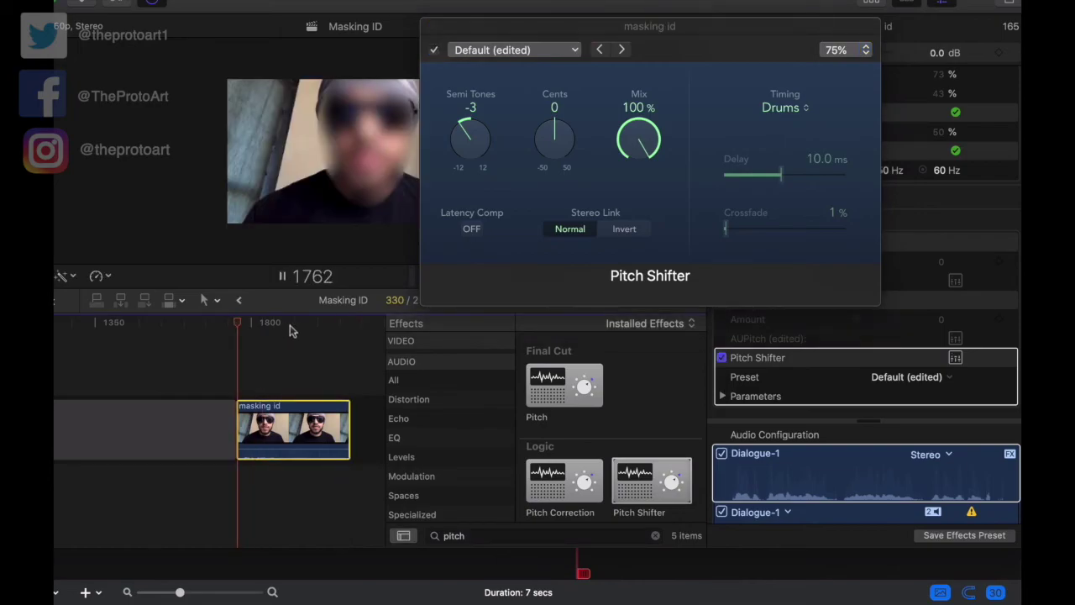
key("space")
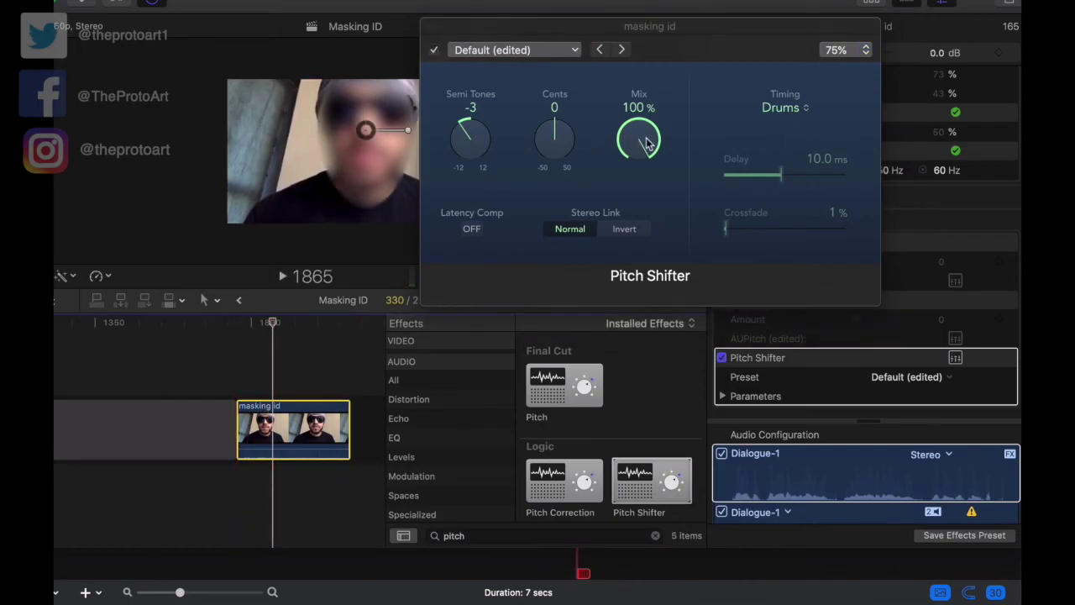
Reduce the Mix and raise it back, then lower the Semi Tones further during playback
left_click_drag(647, 144, 545, 261)
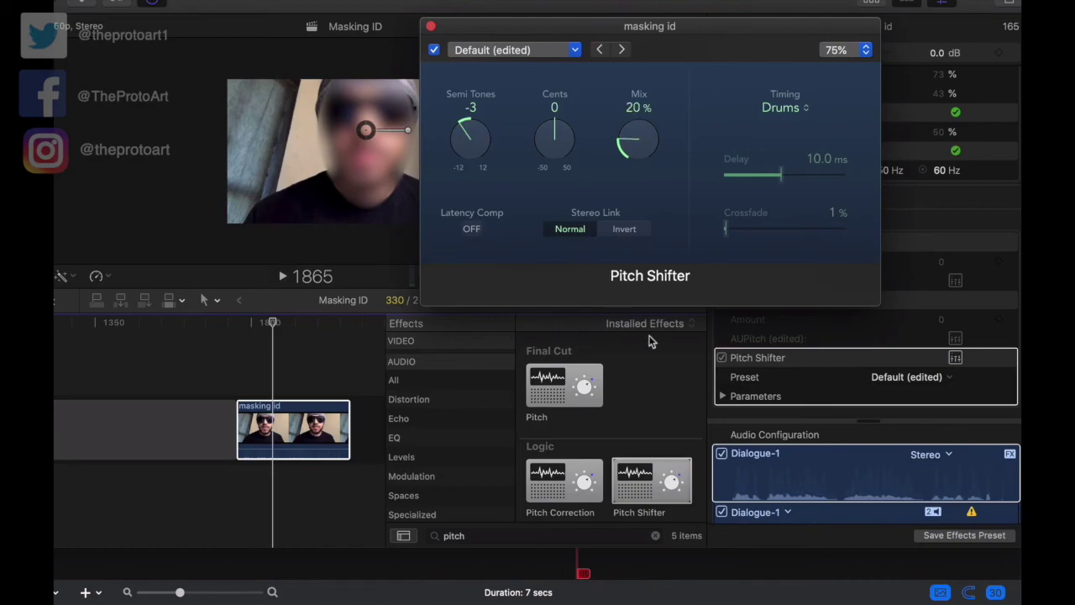
left_click_drag(648, 340, 618, 279)
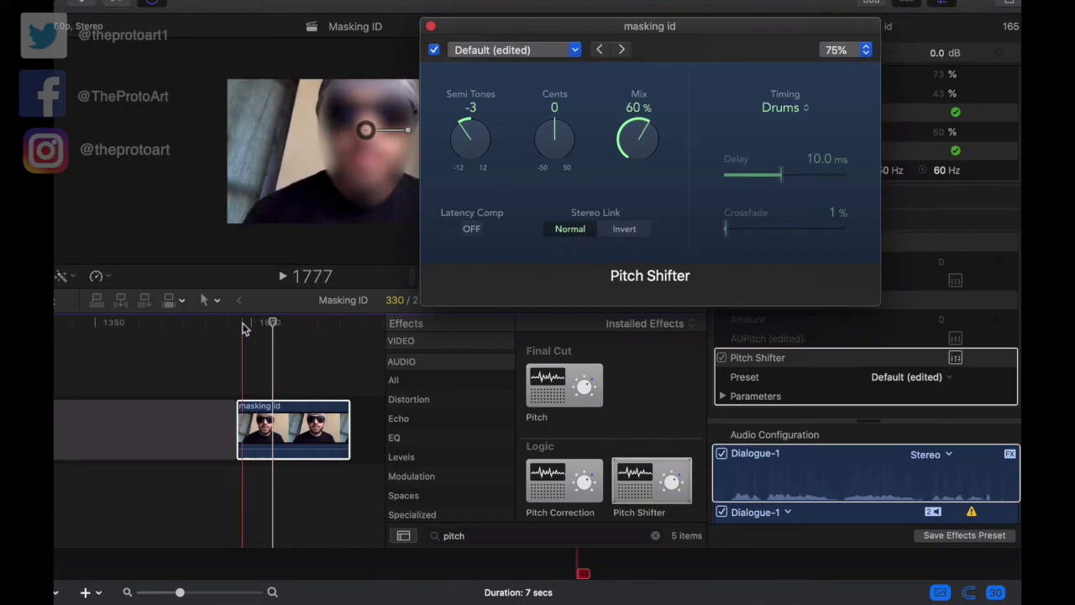
left_click(243, 430)
key("space")
left_click_drag(471, 134, 540, 227)
key("space")
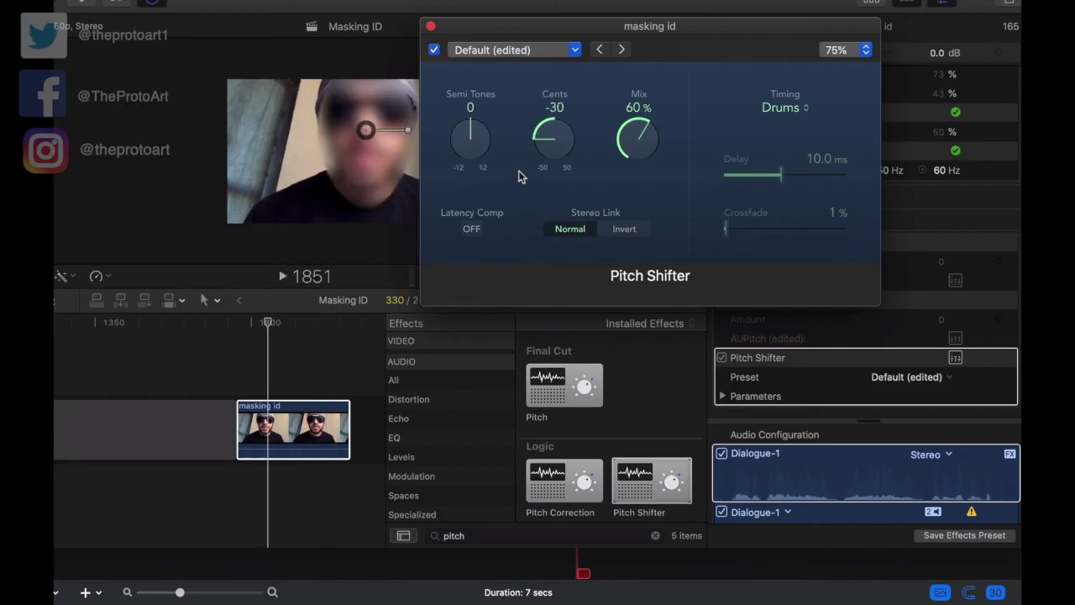
Bring Cents back toward 0, settle Semi Tones at -5, and play the deepened voice
key("space")
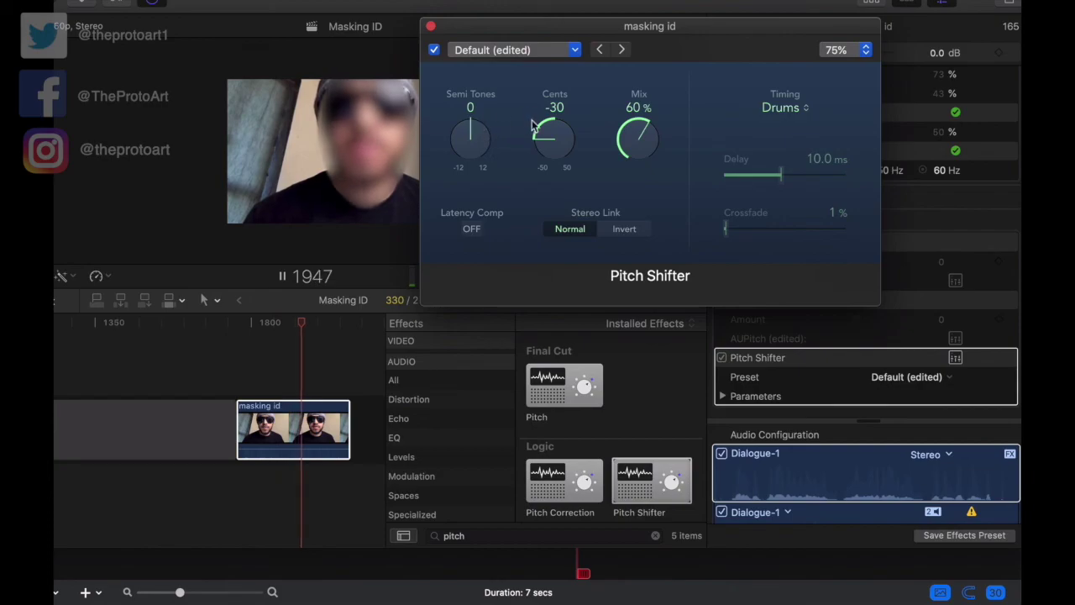
left_click_drag(551, 143, 541, 66)
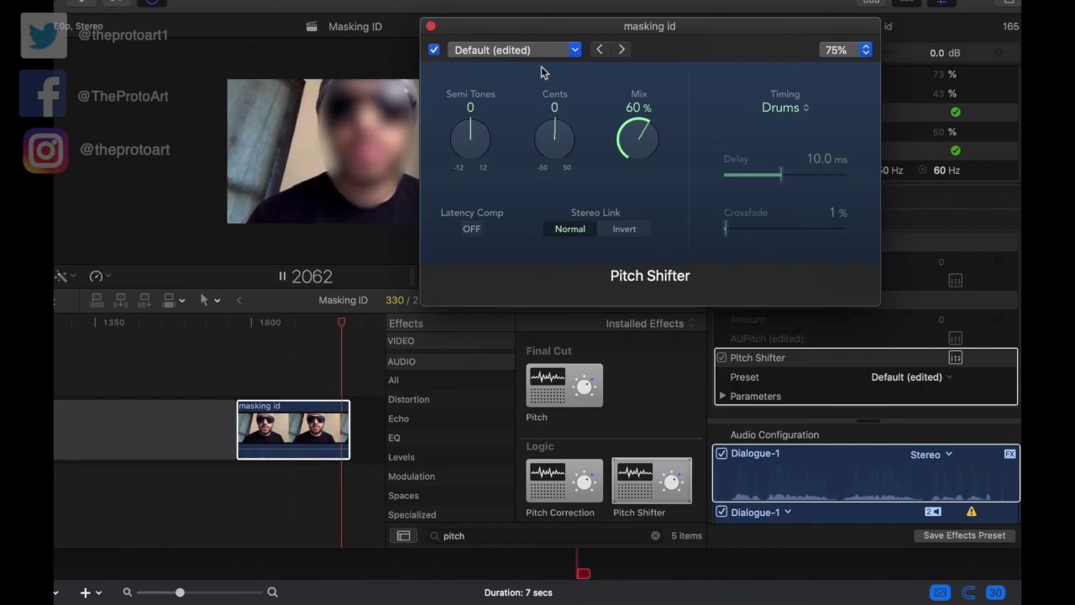
key("space")
left_click_drag(465, 137, 464, 151)
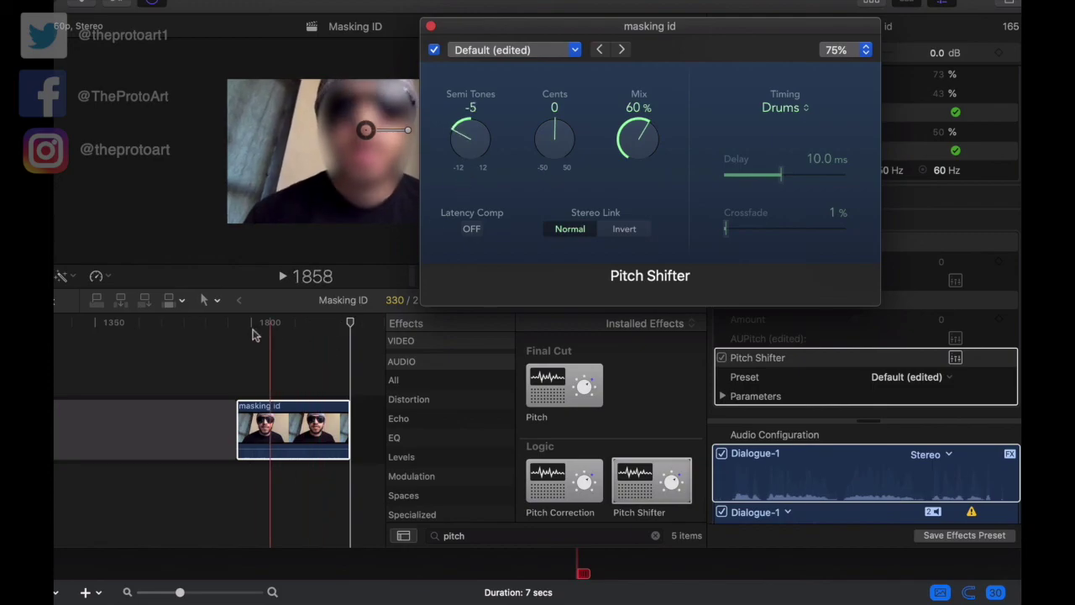
left_click(251, 340)
key("space")
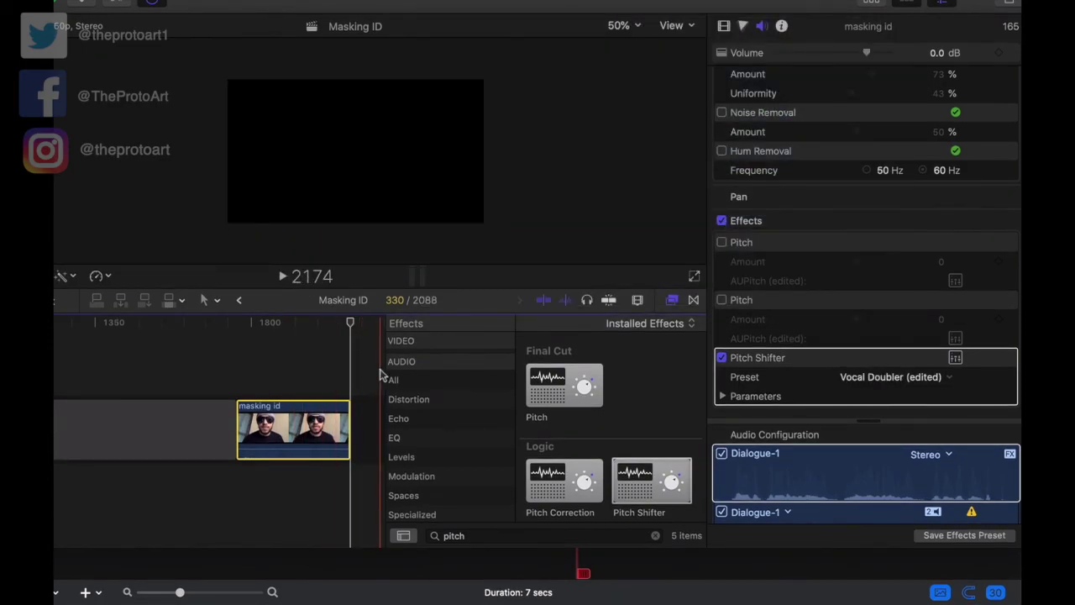
left_click_drag(251, 330, 247, 334)
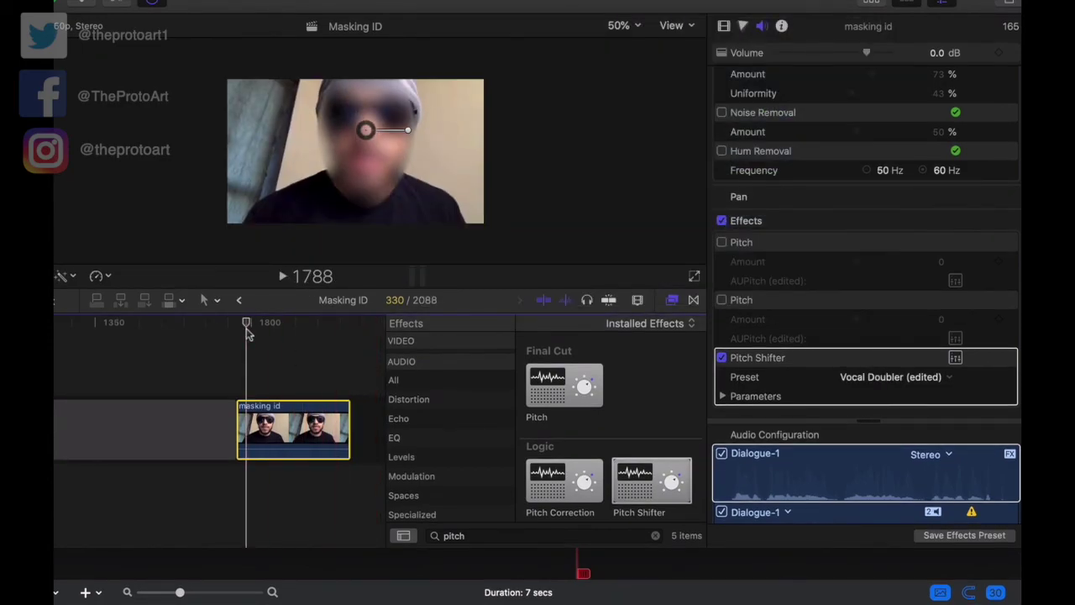